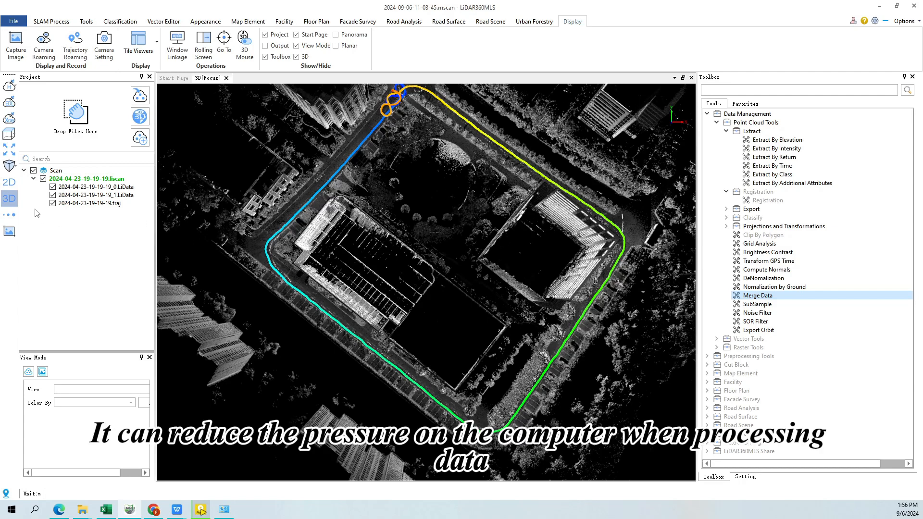
pyautogui.click(52, 187)
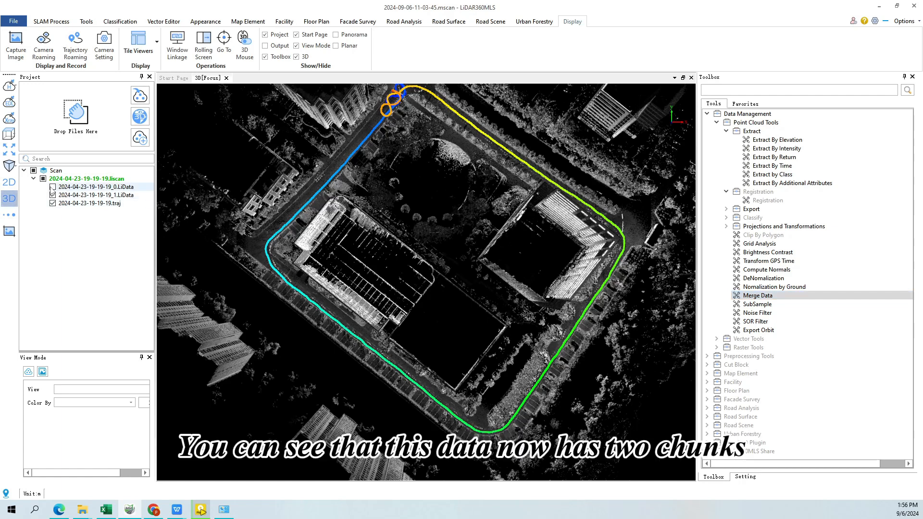
pyautogui.click(52, 196)
pyautogui.click(52, 187)
pyautogui.click(53, 196)
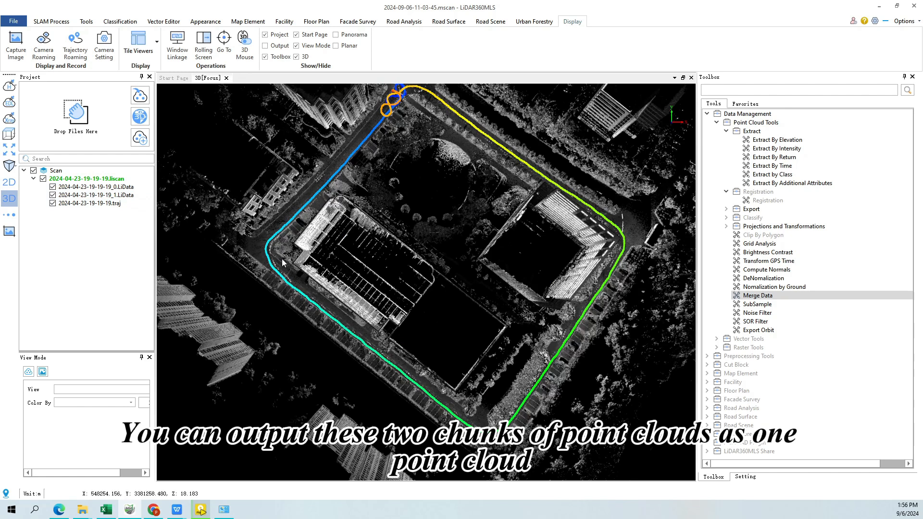
# Merge the two LiData chunks into _Merge Data.LiData in the Result folder without adding the output to the current project
pyautogui.doubleClick(750, 296)
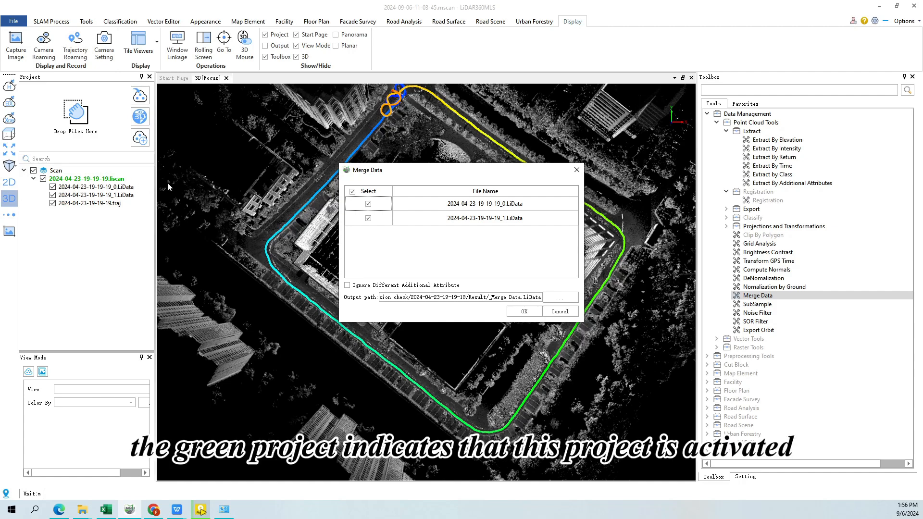
pyautogui.click(524, 312)
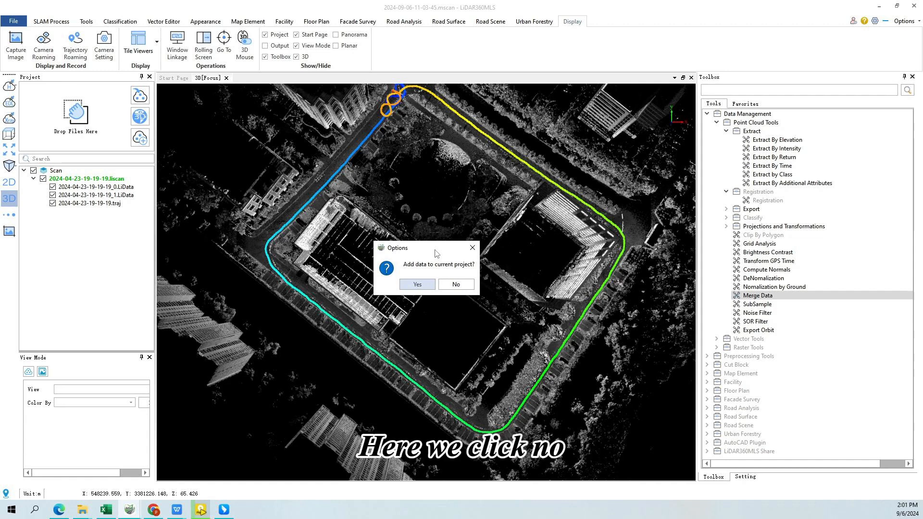
pyautogui.click(457, 285)
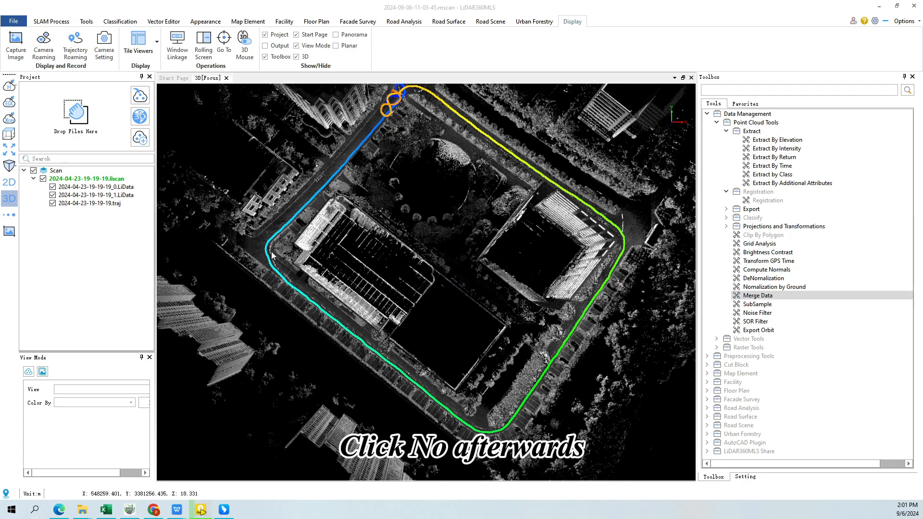
# Create a new project from _Merge Data.LiData in the Result folder and expand it in the project tree
pyautogui.click(141, 120)
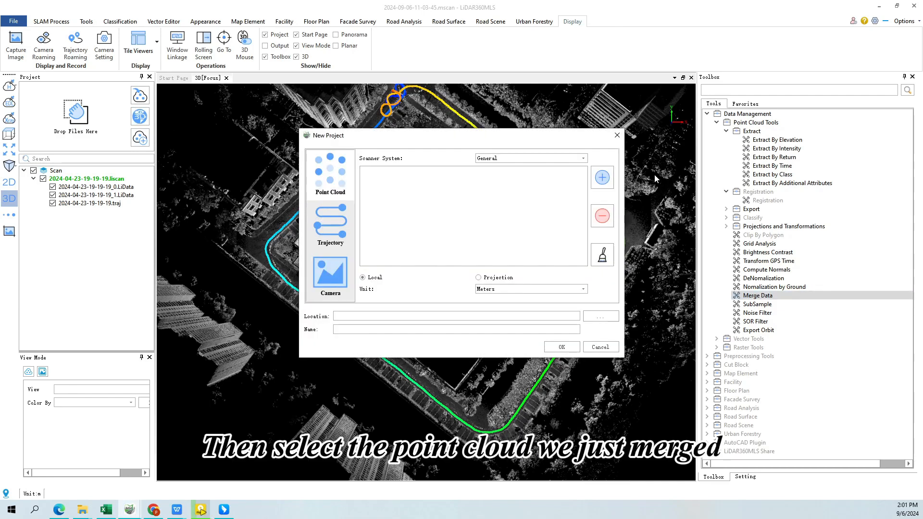
pyautogui.click(604, 178)
pyautogui.click(231, 70)
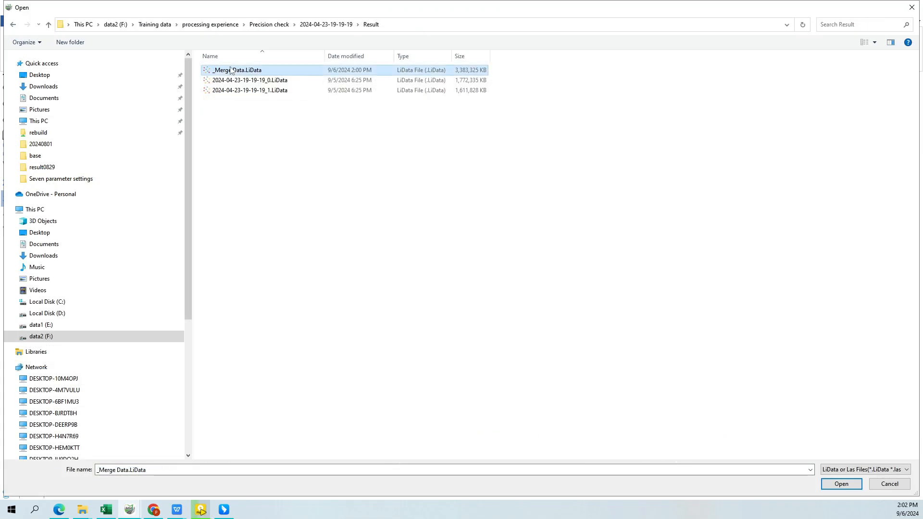
pyautogui.click(841, 483)
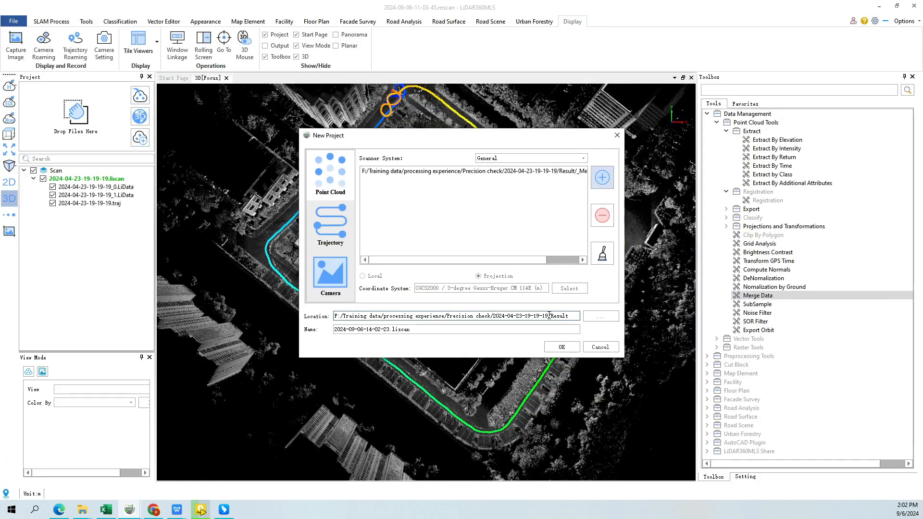
pyautogui.click(574, 348)
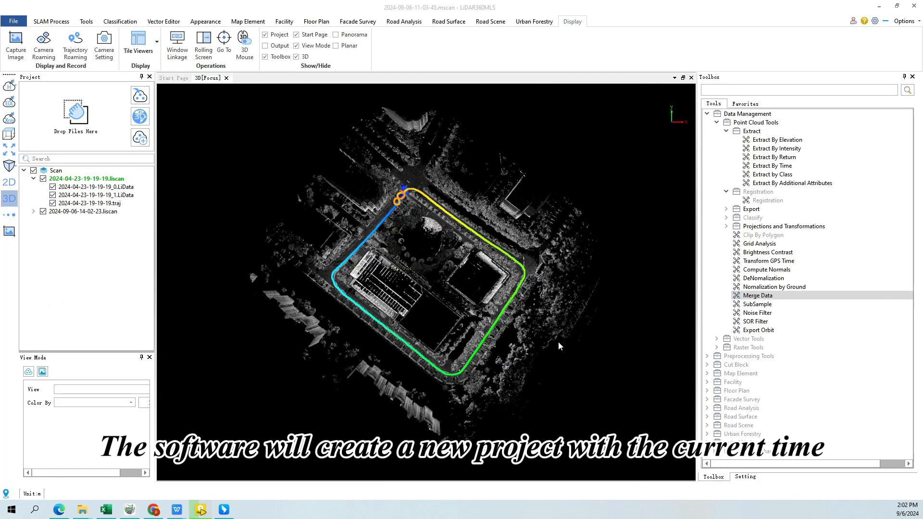
pyautogui.click(31, 213)
pyautogui.click(95, 219)
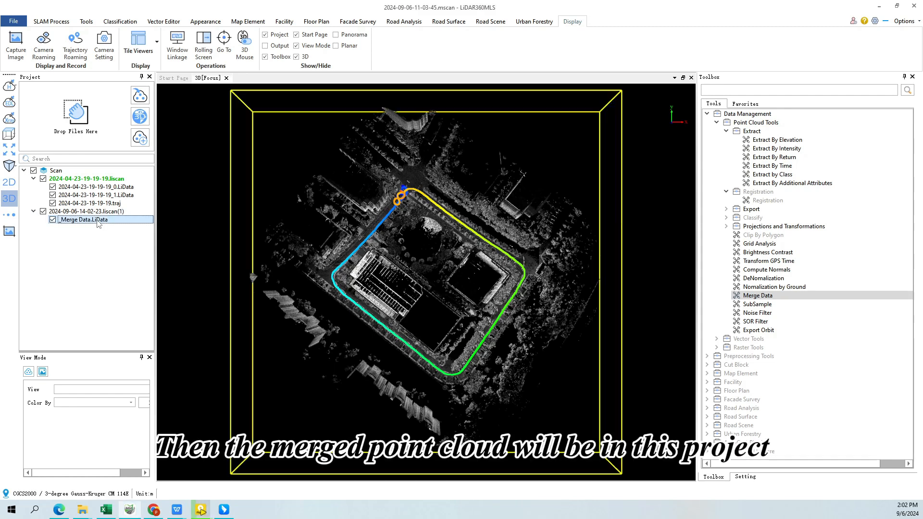
pyautogui.click(97, 213)
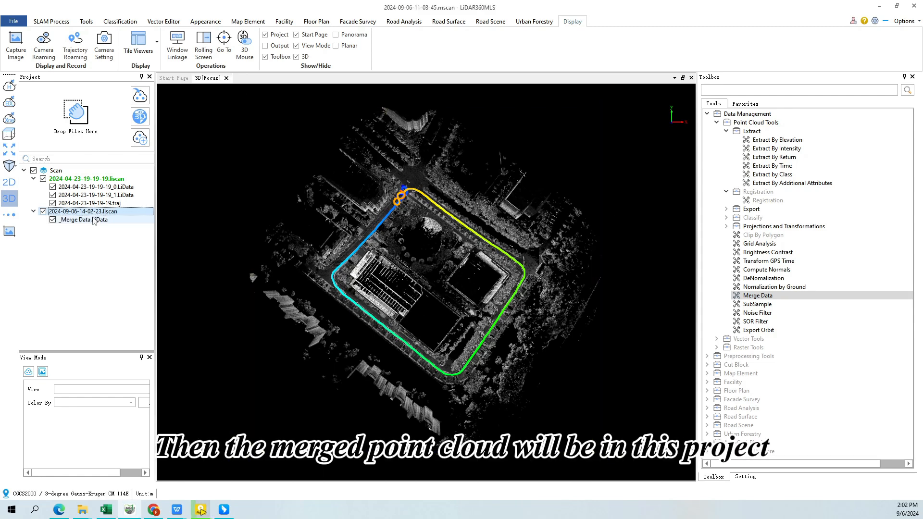
# Display both original point cloud chunks in the single selected colour #55ff7f
pyautogui.click(85, 195)
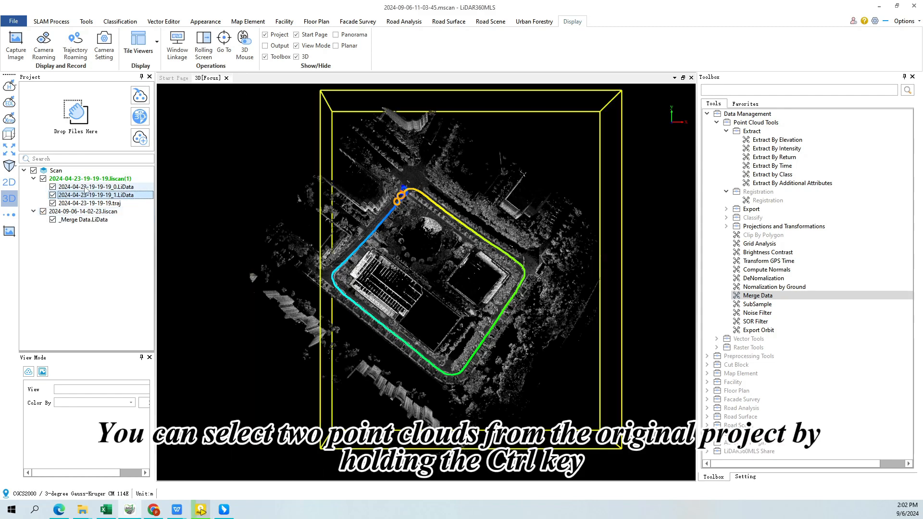
pyautogui.keyDown('ctrl'); pyautogui.click(85, 187); pyautogui.keyUp('ctrl')
pyautogui.rightClick(86, 190)
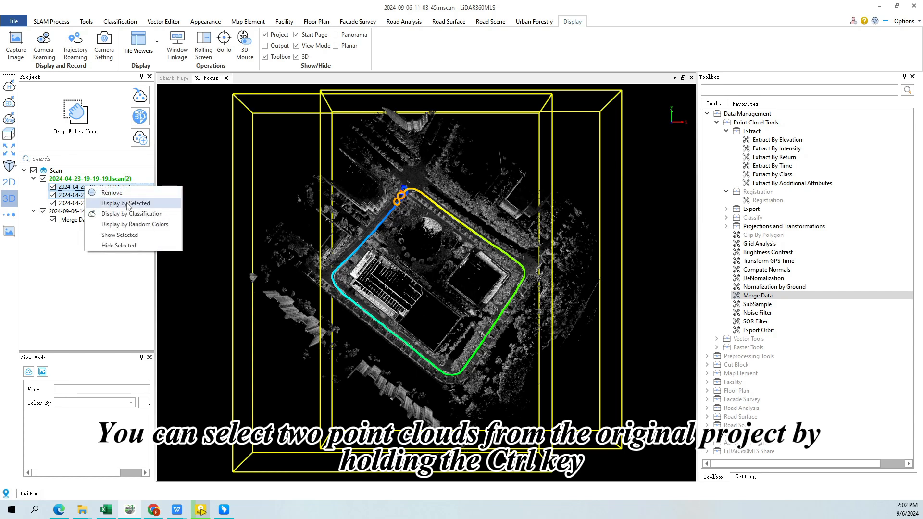
pyautogui.click(156, 205)
pyautogui.click(609, 265)
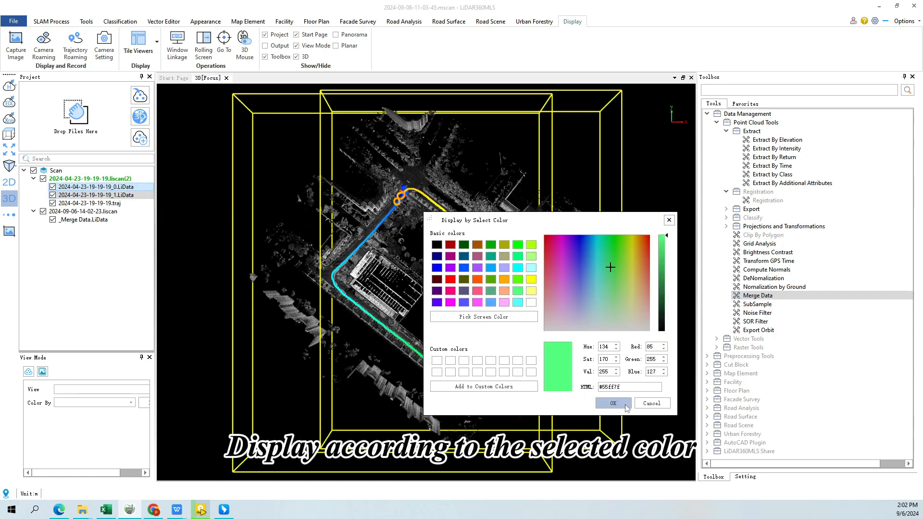
pyautogui.click(604, 406)
pyautogui.click(9, 102)
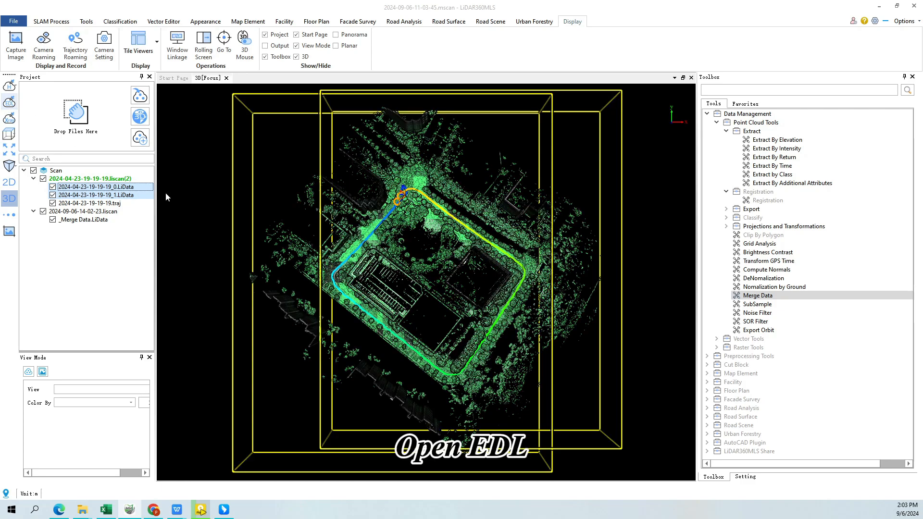
pyautogui.scroll(5, 175, 218)
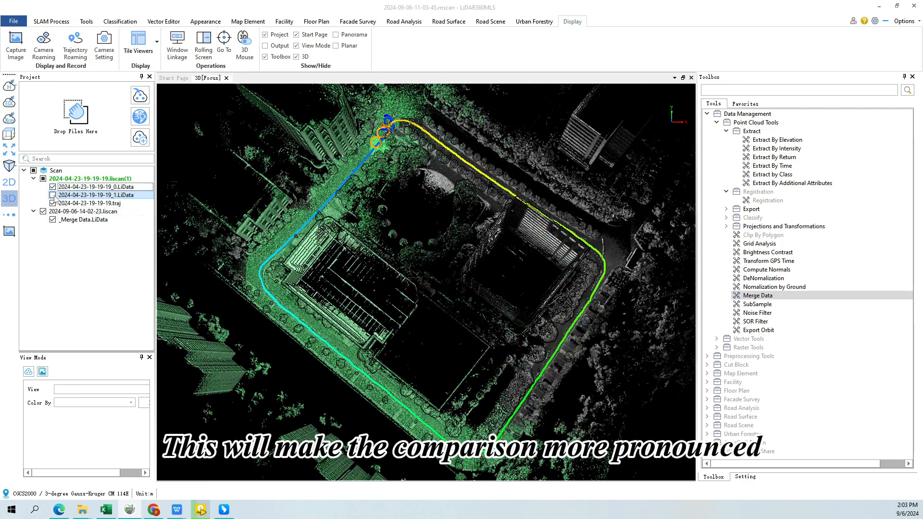
pyautogui.click(52, 195)
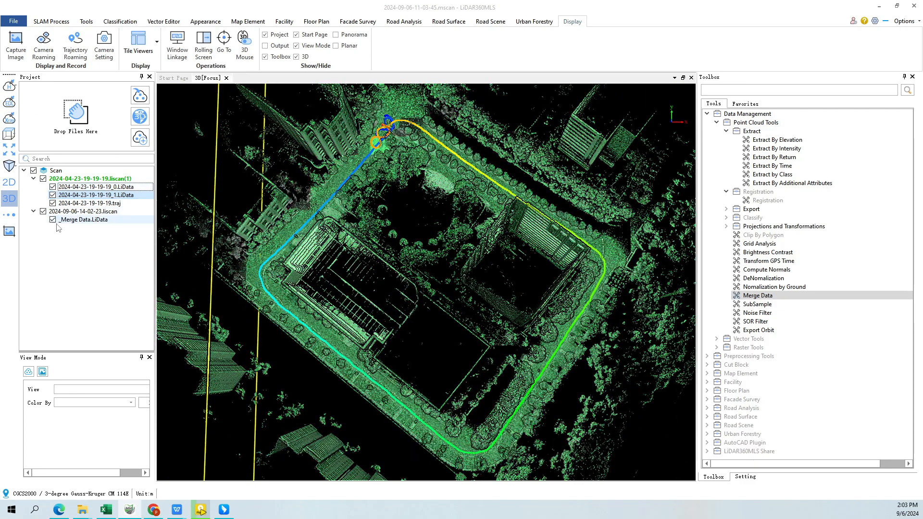
# Display the merged point cloud _Merge Data.LiData in a selected orange colour
pyautogui.click(72, 220)
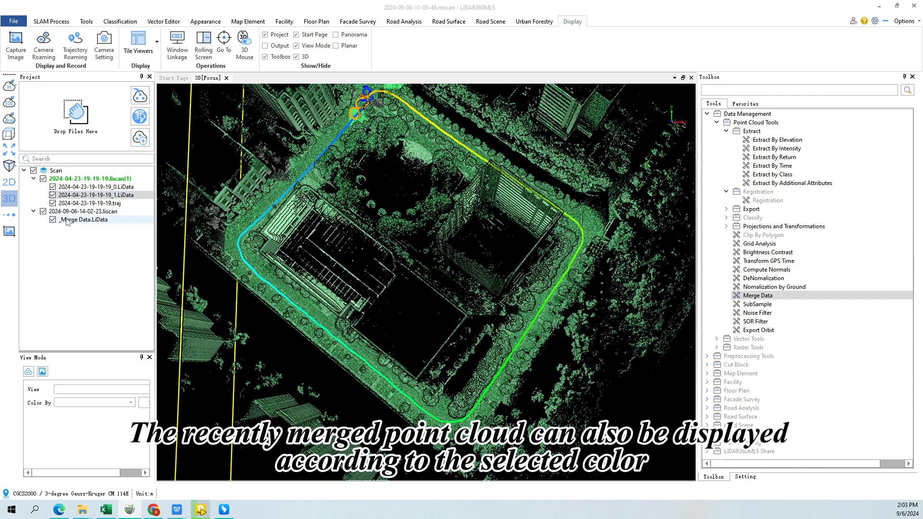
pyautogui.rightClick(70, 219)
pyautogui.moveTo(110, 239)
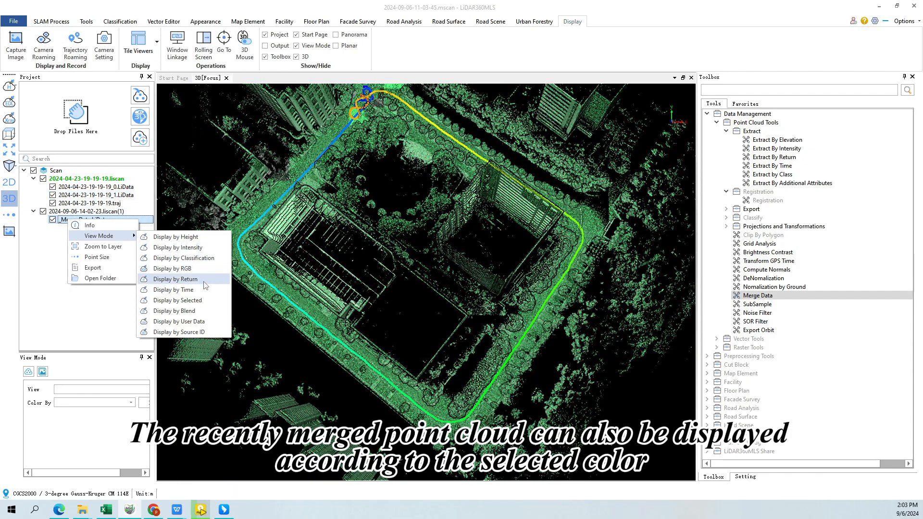
pyautogui.click(176, 300)
pyautogui.click(506, 282)
pyautogui.click(613, 403)
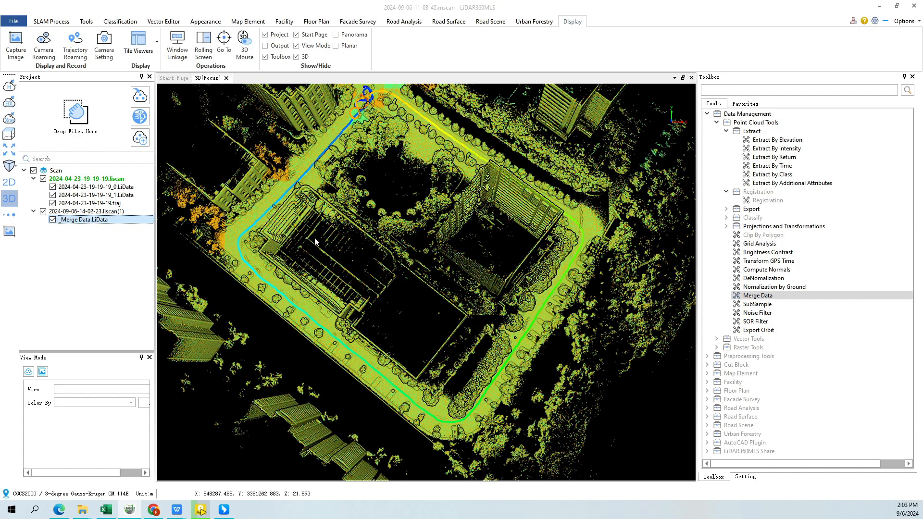
# Draw a profile section across the road to the corner of the adjacent building, with a buffer of about 1.29
pyautogui.moveTo(316, 237); pyautogui.dragTo(333, 243)
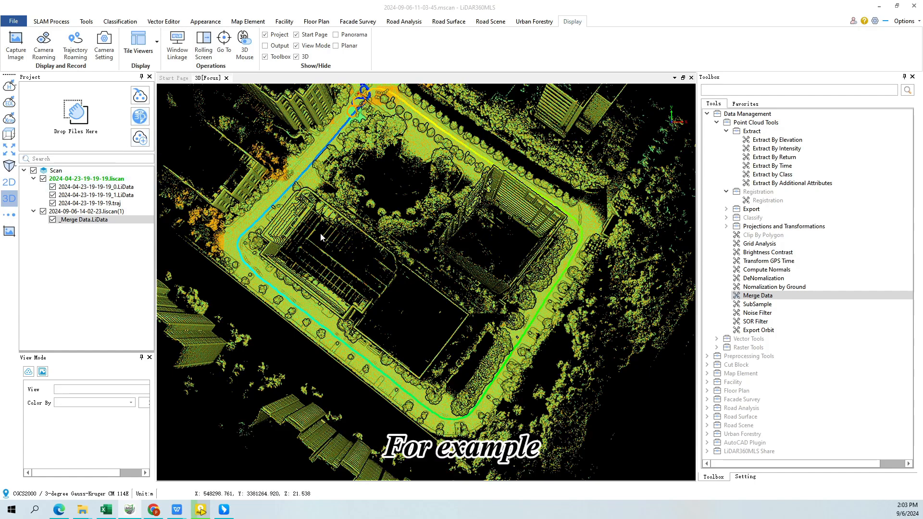
pyautogui.moveTo(320, 236); pyautogui.dragTo(305, 222)
pyautogui.scroll(-2, 305, 216)
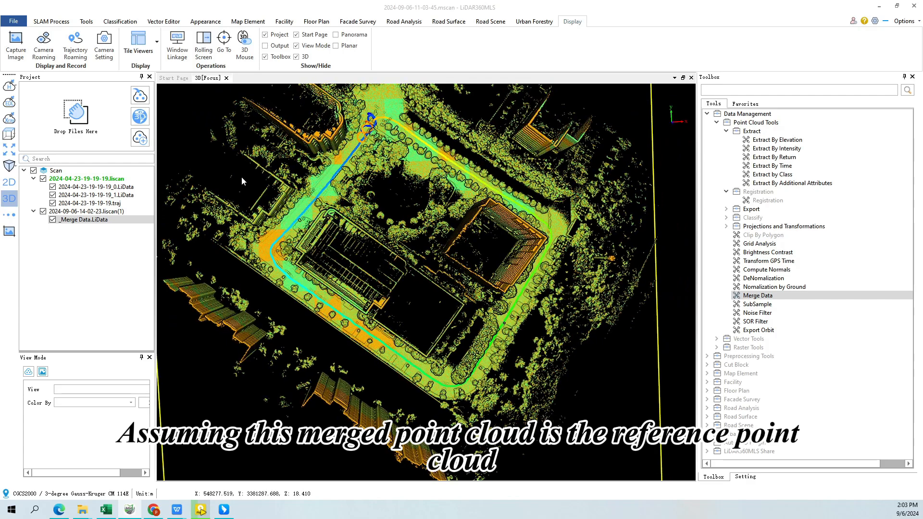
pyautogui.click(86, 22)
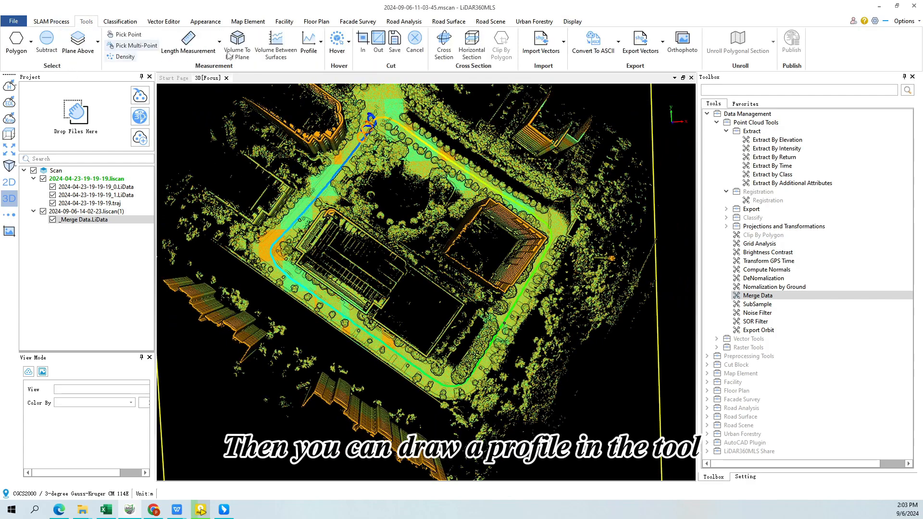
pyautogui.click(309, 44)
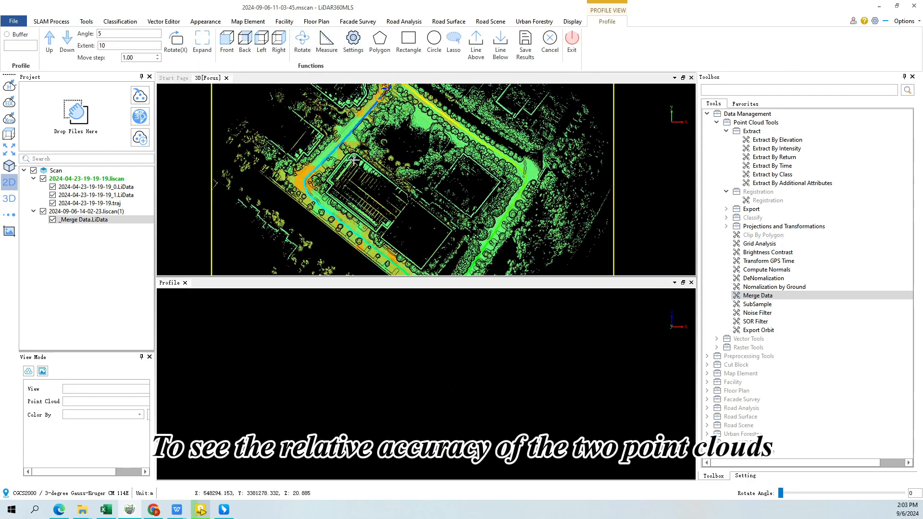
pyautogui.click(292, 132)
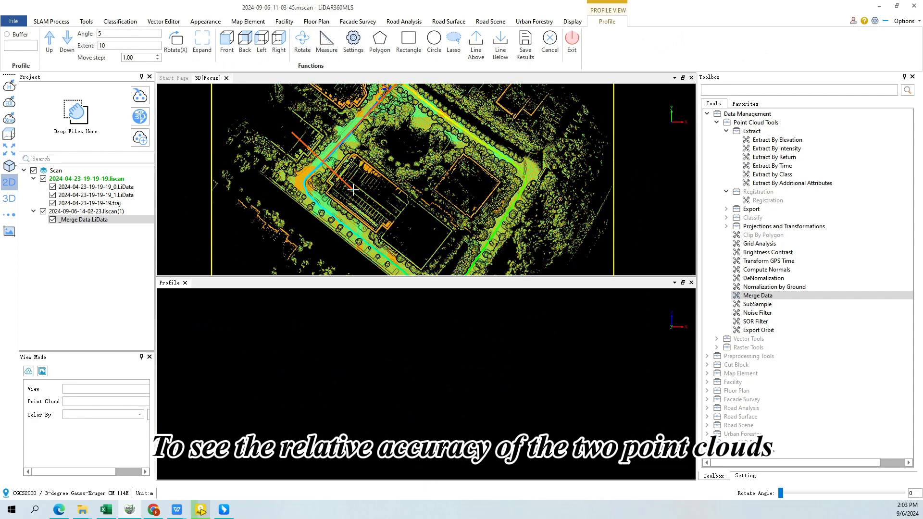
pyautogui.click(353, 190)
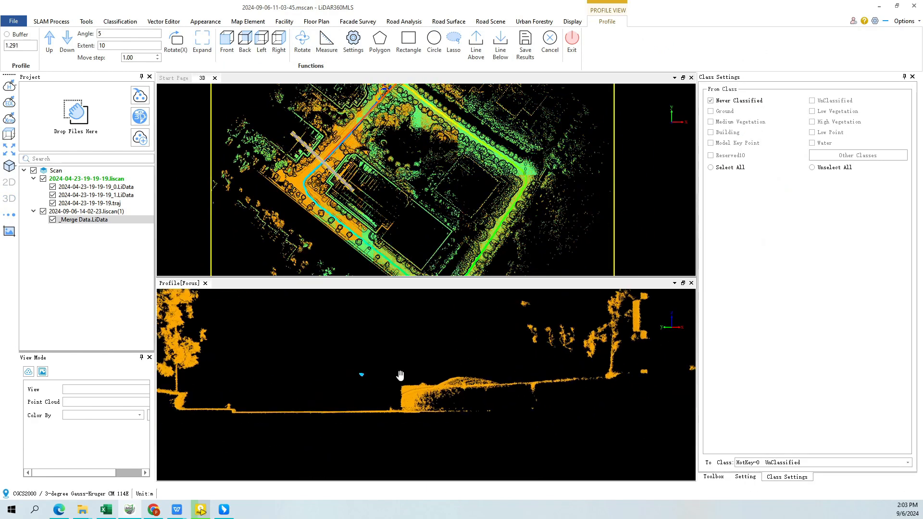
# Compare the original and merged clouds in the profile by toggling their visibility, and close the profile view
pyautogui.click(53, 195)
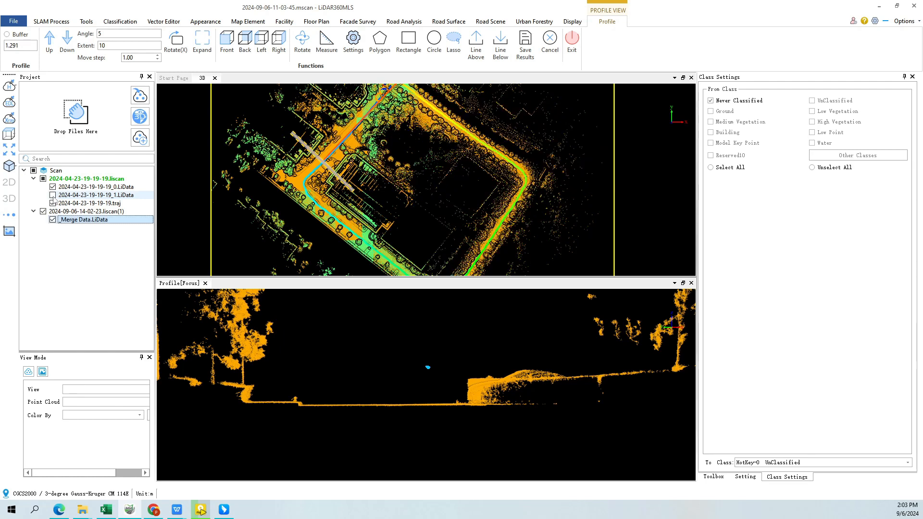
pyautogui.click(53, 195)
pyautogui.click(43, 211)
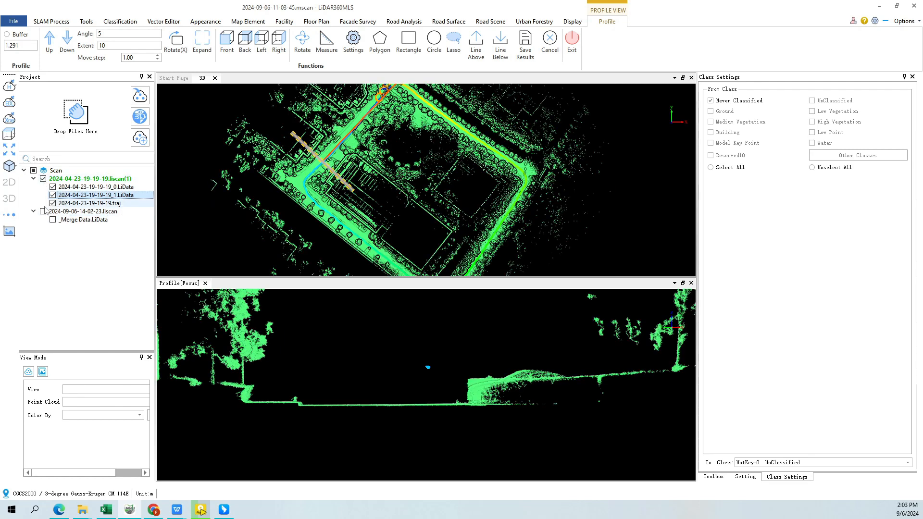
pyautogui.click(43, 211)
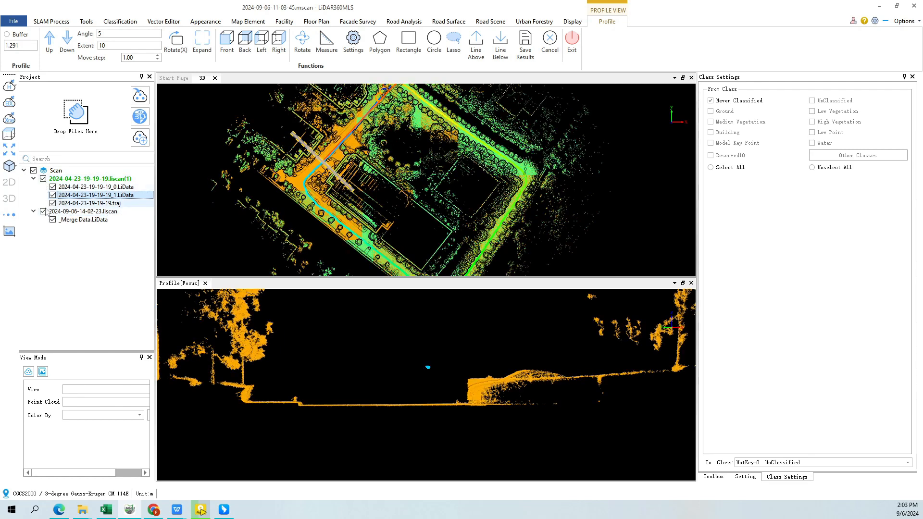
pyautogui.click(46, 212)
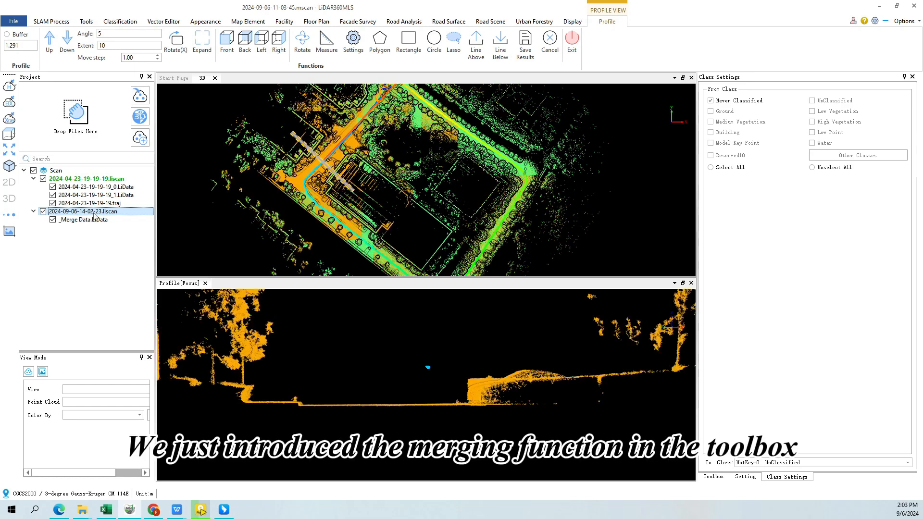
pyautogui.click(691, 283)
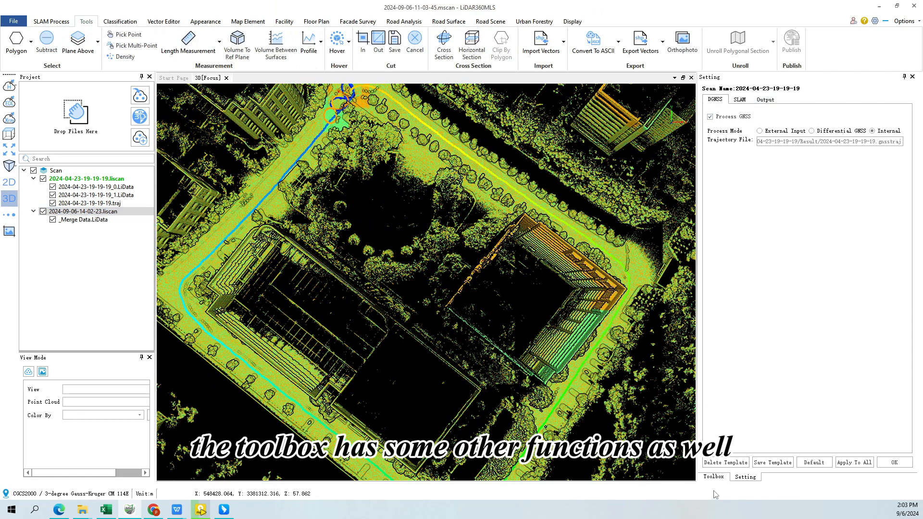
# Show the toolbox and expand the Export and the Projections and Transformations groups to review their point cloud tools
pyautogui.click(713, 476)
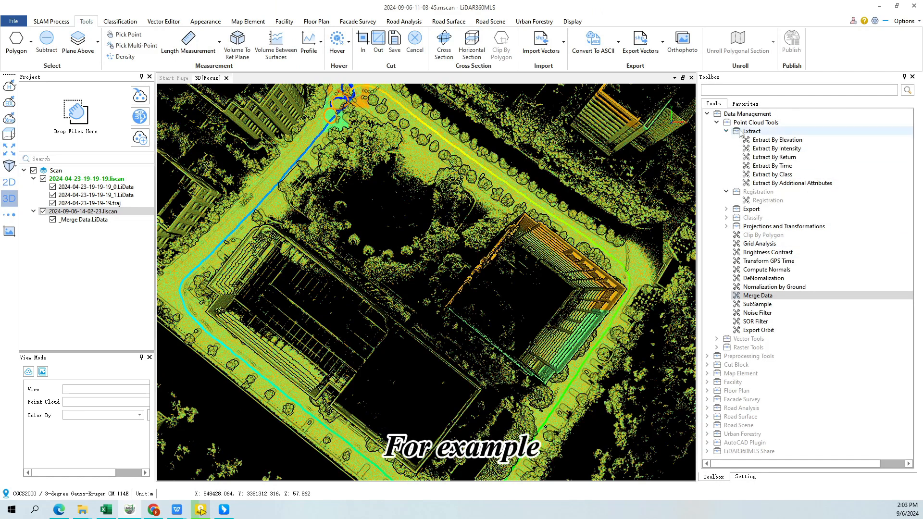
pyautogui.click(725, 208)
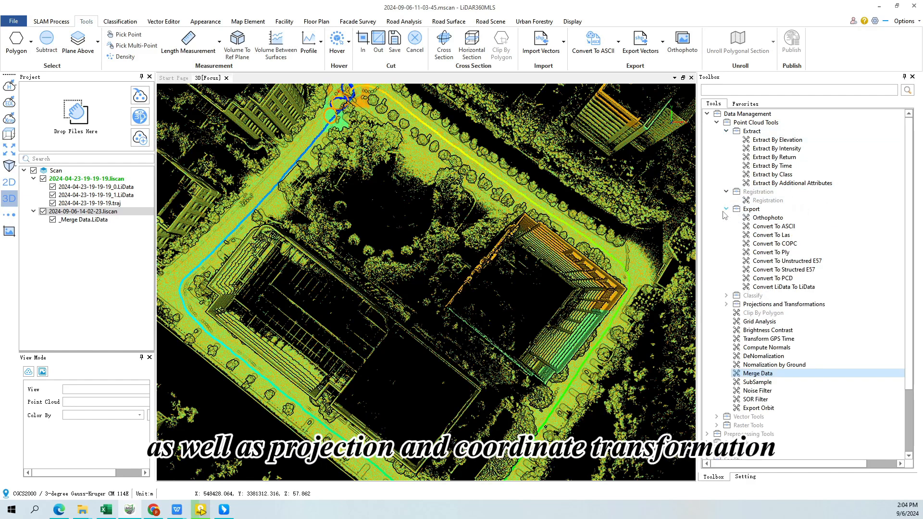
pyautogui.doubleClick(738, 306)
pyautogui.scroll(-2, 750, 337)
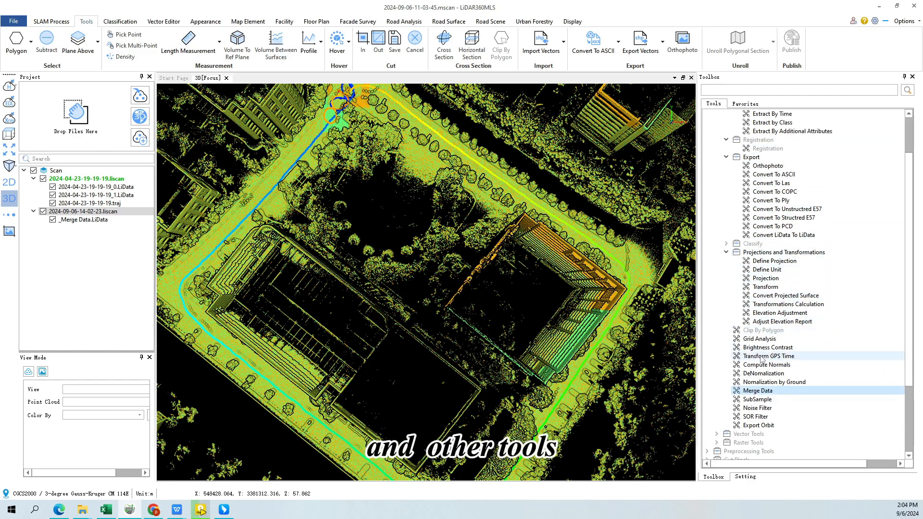
pyautogui.scroll(1, 761, 359)
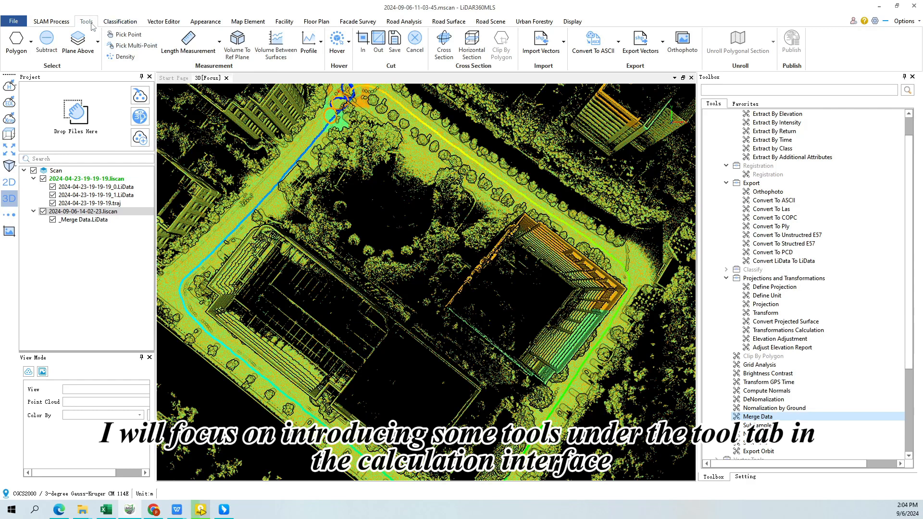
# Pick single points on the blue trajectory and near the building corner to read their coordinates and attributes
pyautogui.click(132, 38)
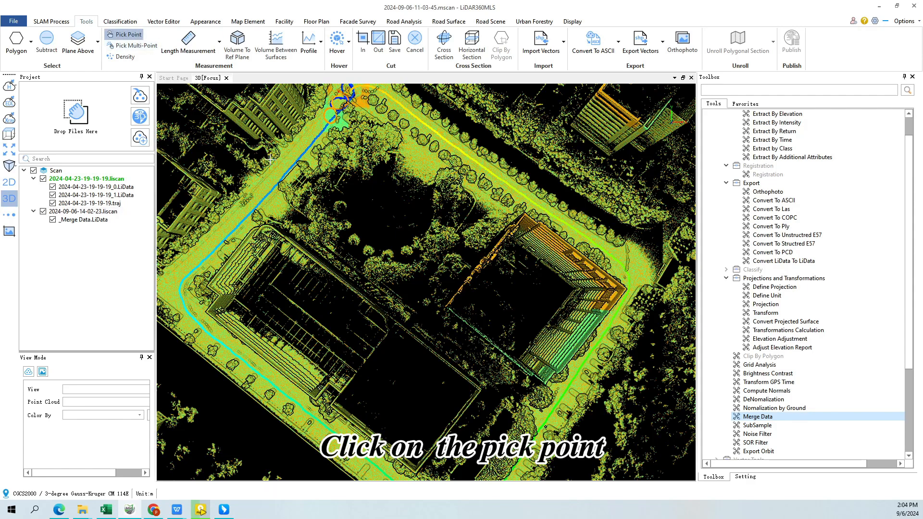
pyautogui.click(265, 203)
pyautogui.click(208, 255)
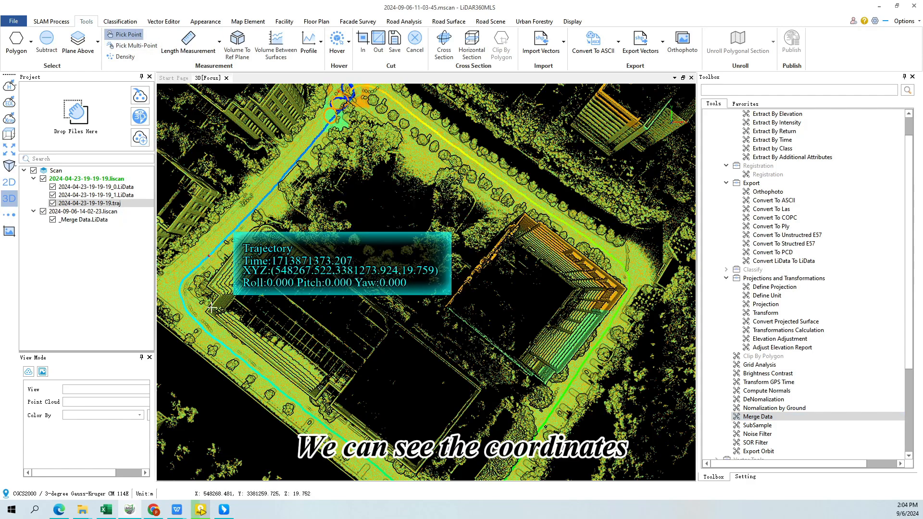
pyautogui.click(212, 312)
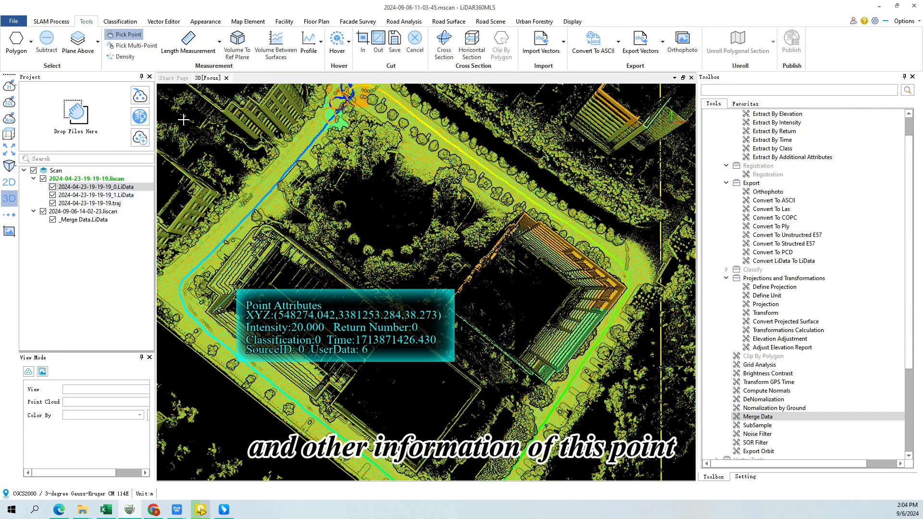
# Collect three points beside the road near the trees with Pick Multi-Point, and move the resulting table clear of them
pyautogui.click(132, 45)
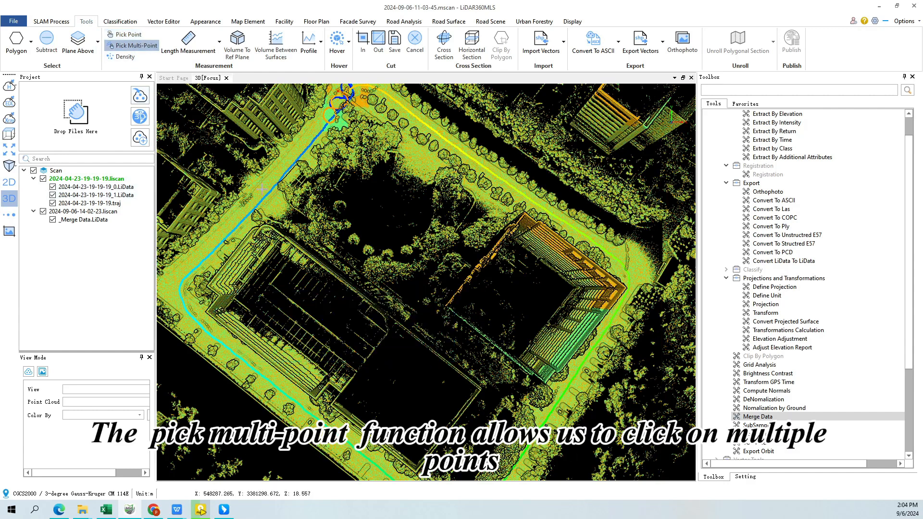
pyautogui.click(263, 189)
pyautogui.click(280, 169)
pyautogui.click(277, 209)
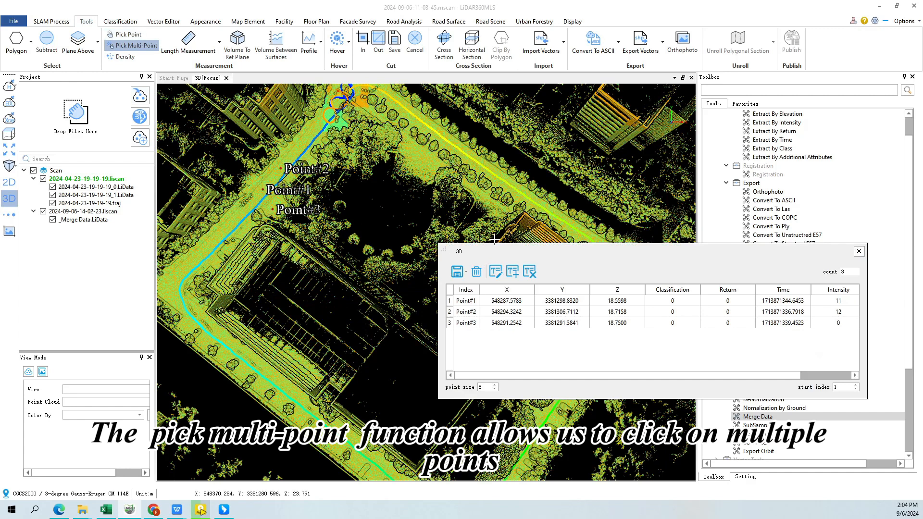
pyautogui.moveTo(539, 252); pyautogui.dragTo(385, 238)
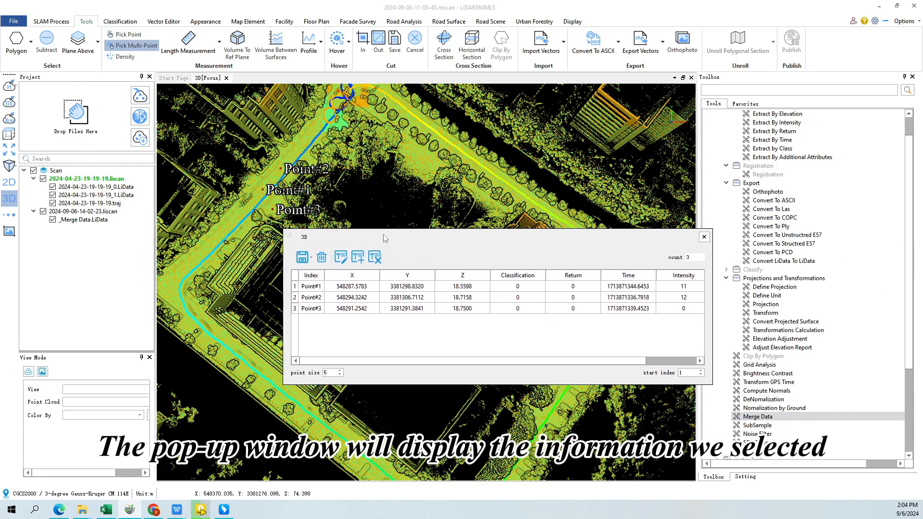
# Save the list of picked points with all attribute fields to picking_list.txt in the Result folder
pyautogui.click(302, 257)
pyautogui.click(319, 284)
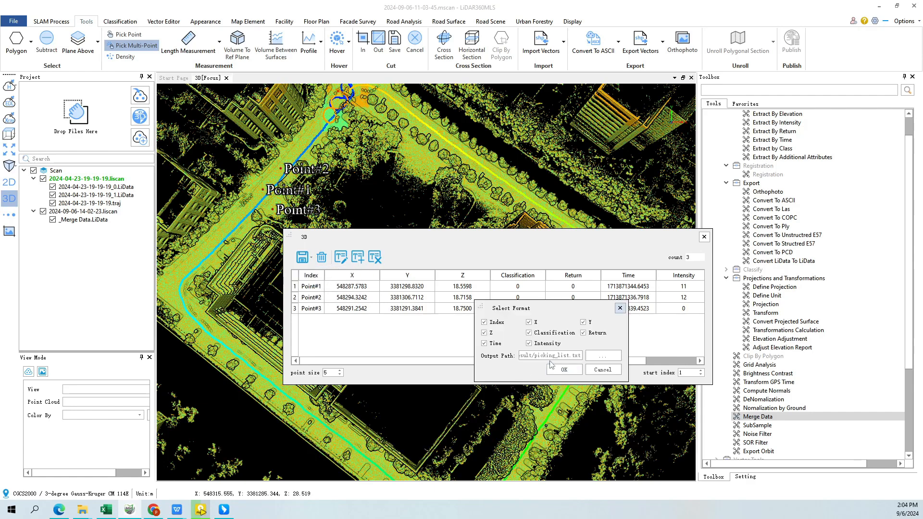
pyautogui.click(565, 370)
# Open the scan's Result folder, check the saved points in picking_list.txt, and close the file, the folder and the picked-points table
pyautogui.click(77, 179)
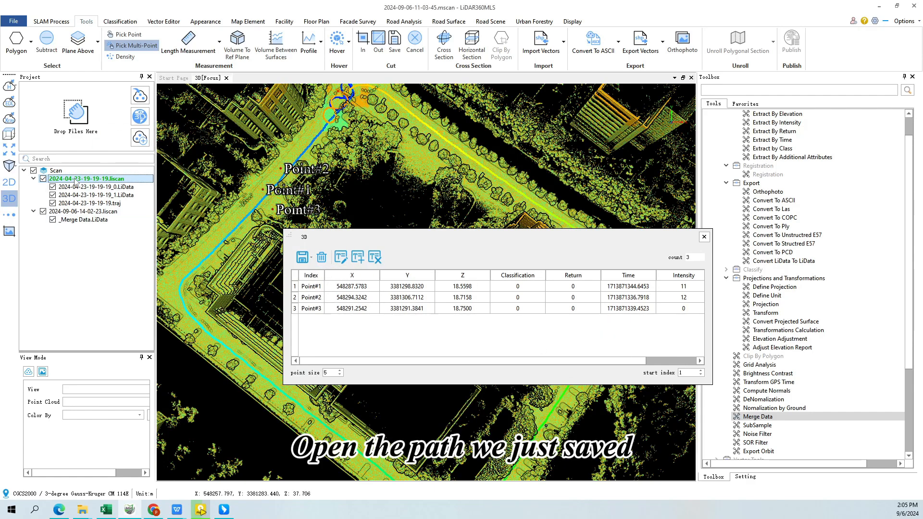
pyautogui.rightClick(77, 179)
pyautogui.click(84, 202)
pyautogui.doubleClick(246, 261)
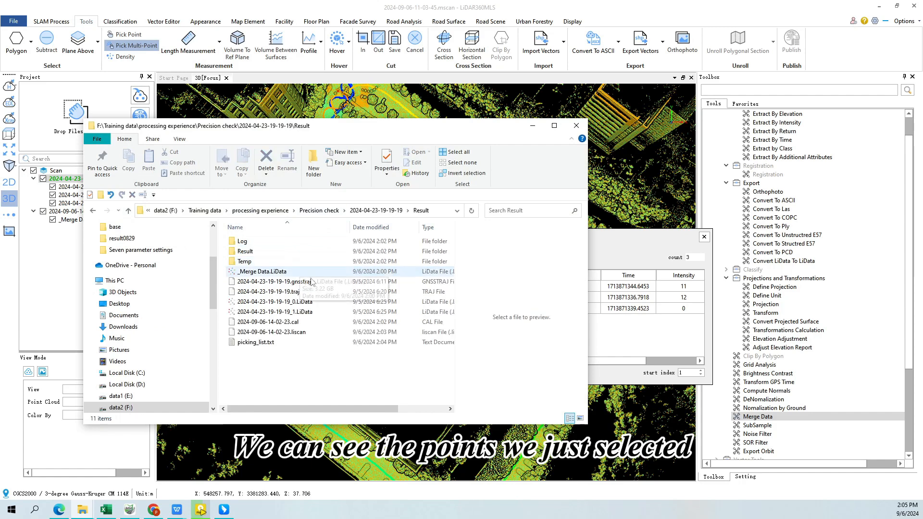
pyautogui.click(299, 344)
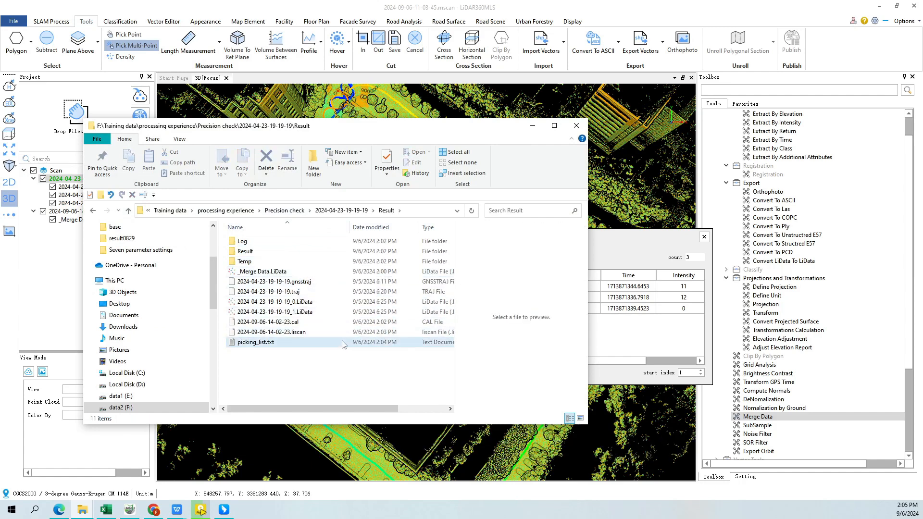
pyautogui.doubleClick(299, 344)
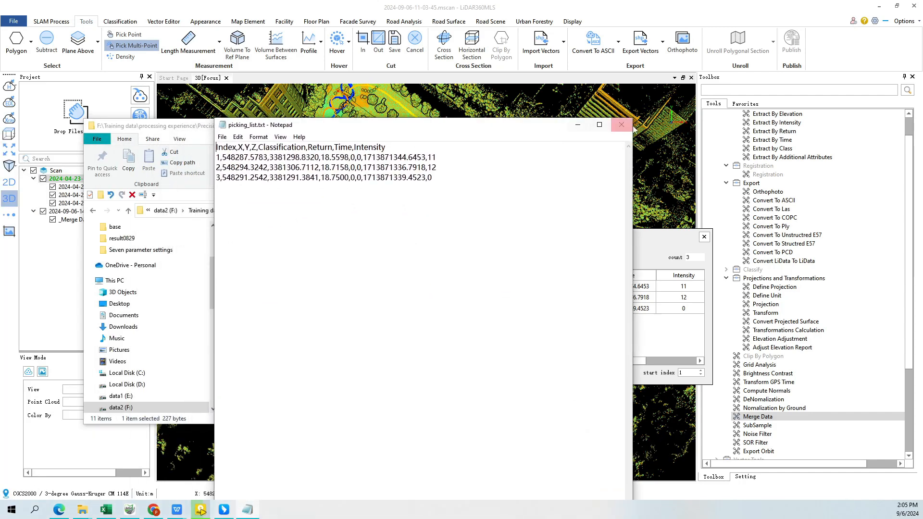
pyautogui.click(623, 124)
pyautogui.click(576, 125)
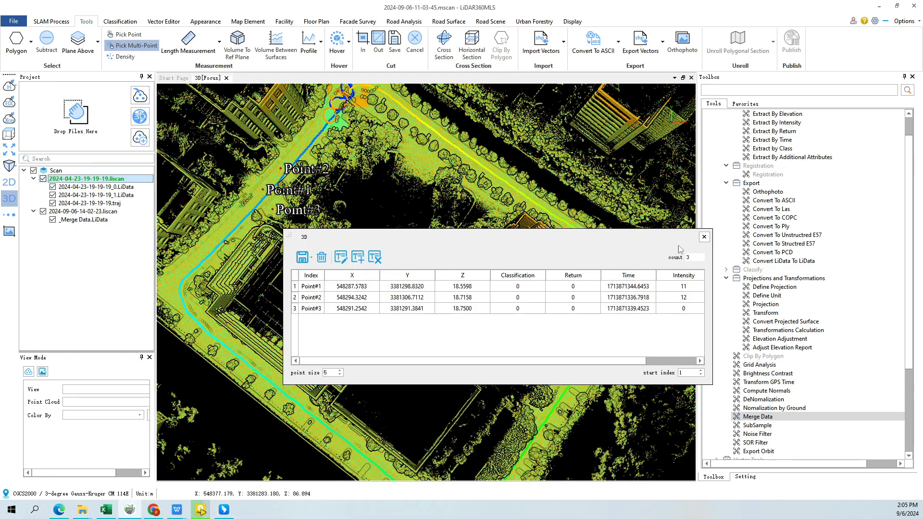
pyautogui.click(704, 236)
# Measure the point density on the road using a fixed square with a width of 1.00, and close the density measurement
pyautogui.click(124, 56)
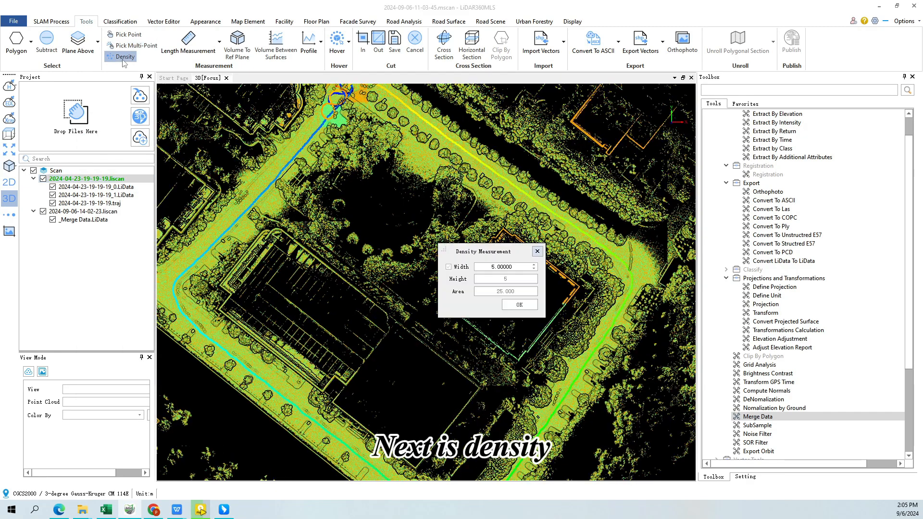
pyautogui.click(497, 266)
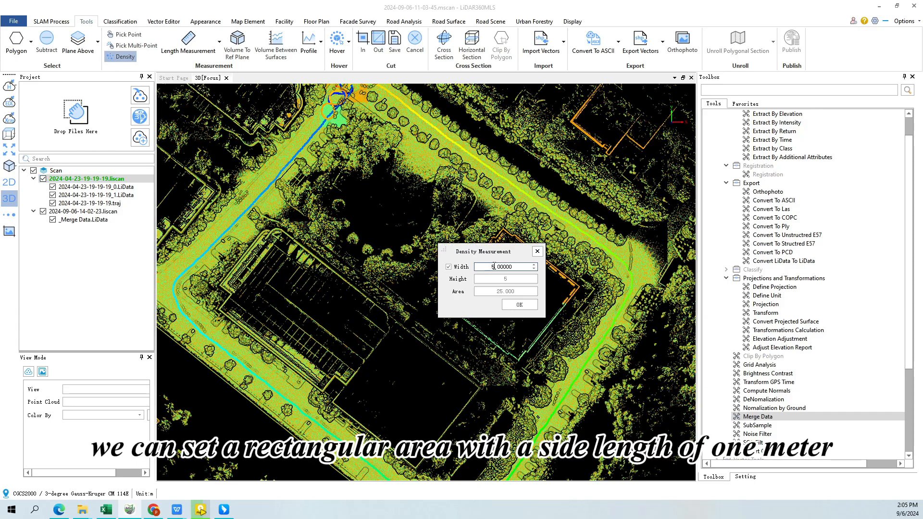
pyautogui.click(233, 215)
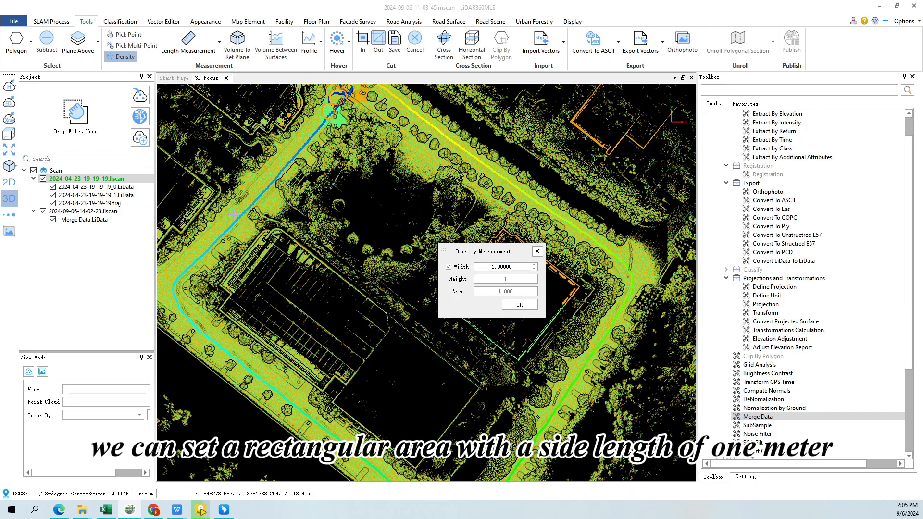
pyautogui.click(251, 193)
pyautogui.moveTo(251, 193); pyautogui.dragTo(232, 243, button='middle')
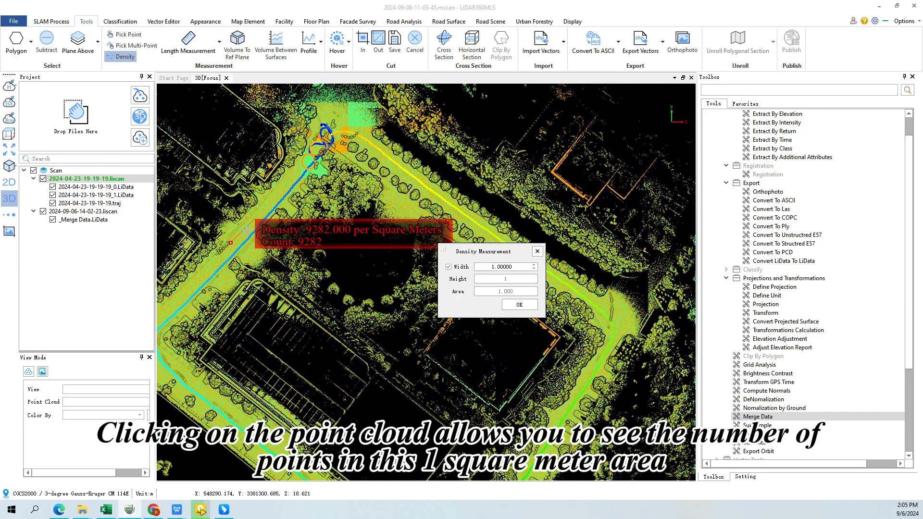
pyautogui.scroll(3, 232, 240)
pyautogui.moveTo(224, 194); pyautogui.dragTo(303, 246, button='middle')
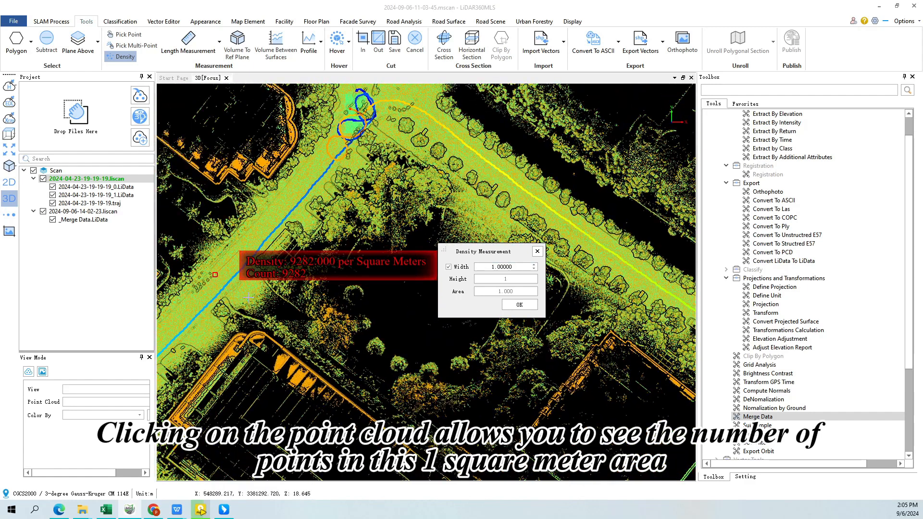
pyautogui.click(235, 291)
pyautogui.click(537, 253)
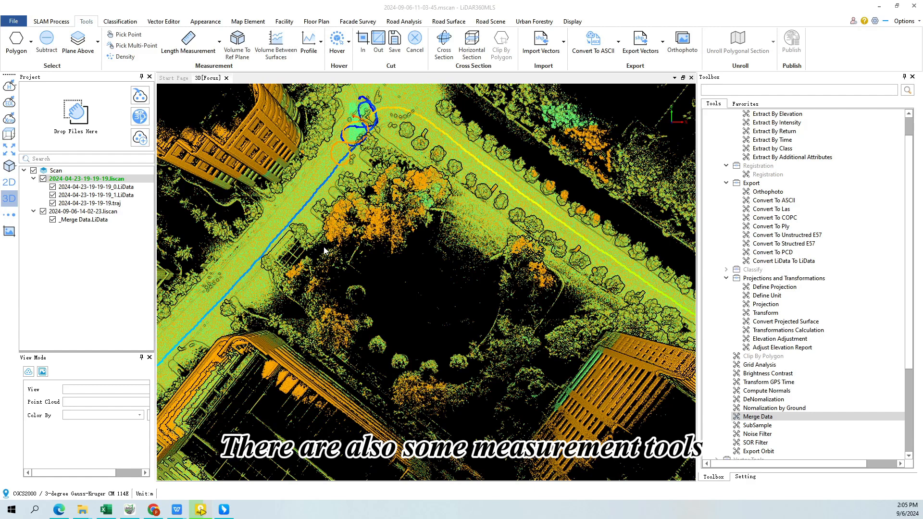
# Measure the length across the road from its far edge to the blue trajectory with Length Measurement
pyautogui.click(219, 41)
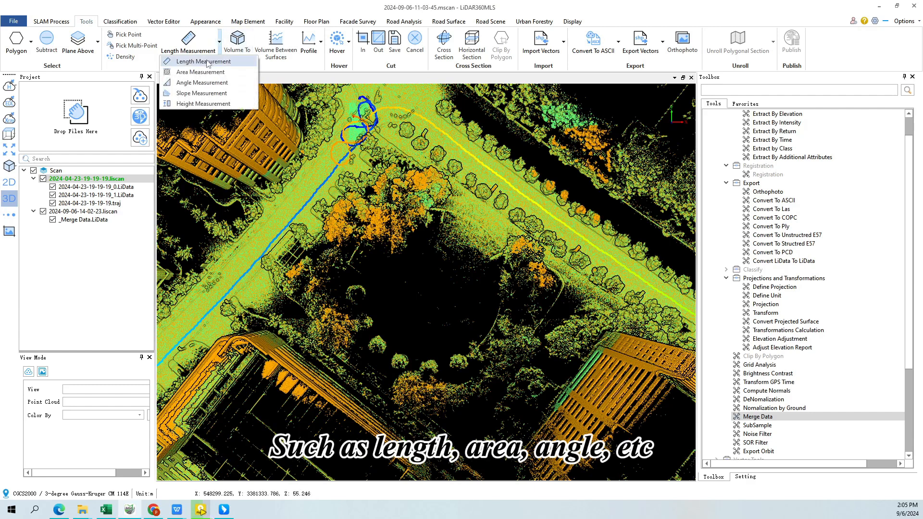
pyautogui.click(202, 61)
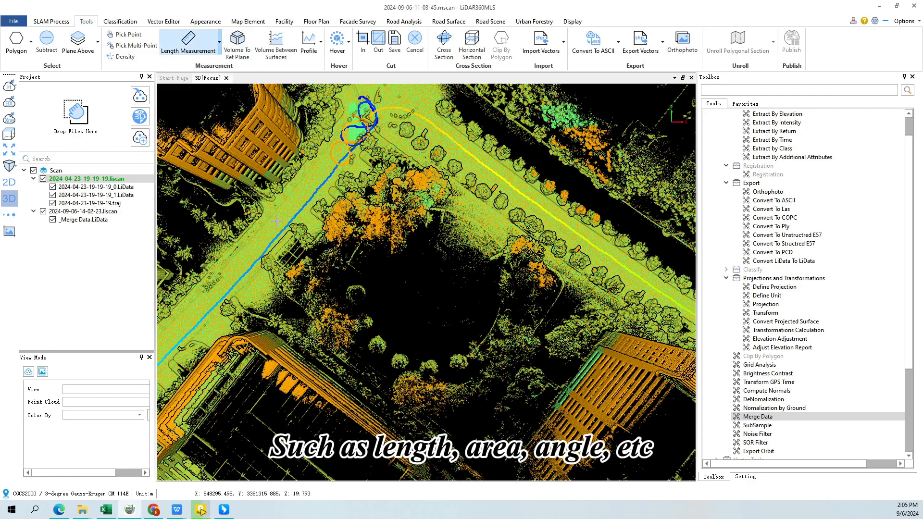
pyautogui.scroll(3, 357, 258)
pyautogui.moveTo(357, 259); pyautogui.dragTo(420, 280, button='middle')
pyautogui.scroll(1, 420, 281)
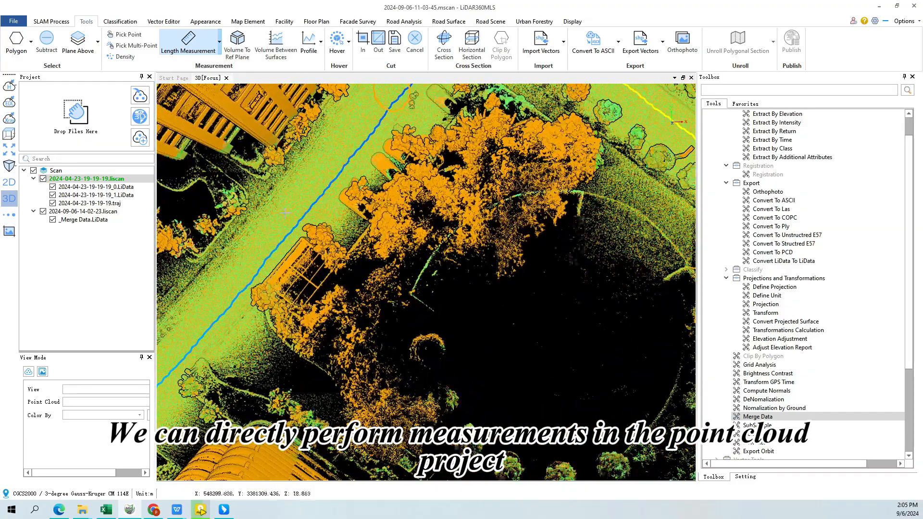
pyautogui.click(262, 203)
pyautogui.doubleClick(298, 228)
pyautogui.moveTo(386, 245); pyautogui.dragTo(477, 315, button='middle')
pyautogui.scroll(2, 433, 295)
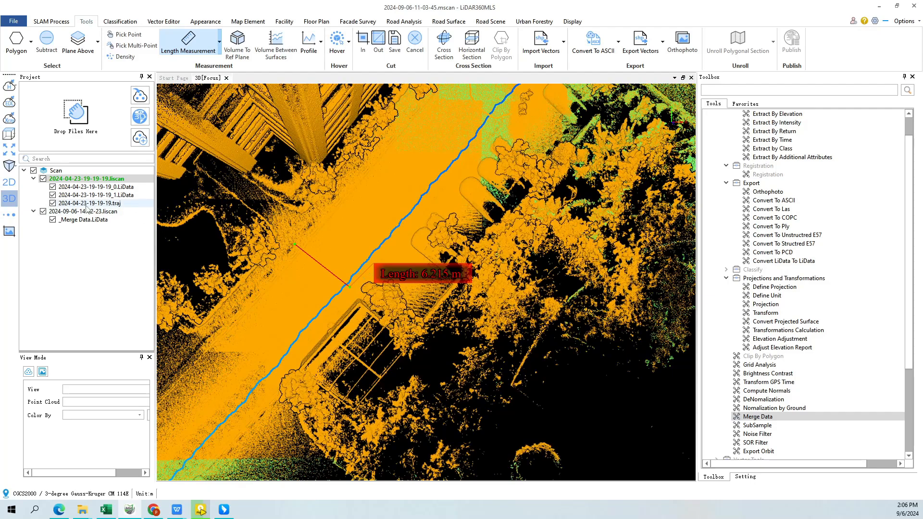
# Hide the merged point cloud _Merge Data.LiData so only the original chunks are displayed
pyautogui.click(53, 219)
pyautogui.moveTo(316, 279); pyautogui.dragTo(328, 293, button='middle')
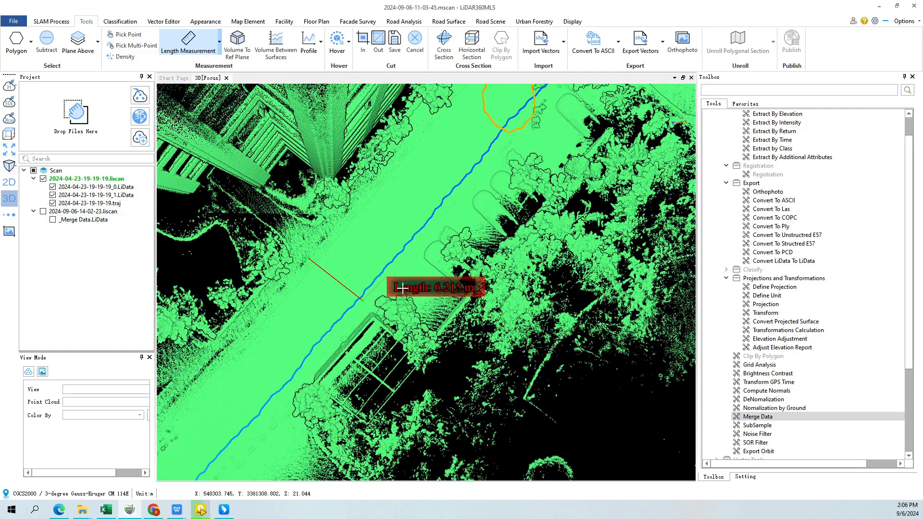
pyautogui.moveTo(382, 268); pyautogui.dragTo(371, 279, button='middle')
# Compute the volume to a reference plane for a manually selected four-sided road area, with 0.10 m cell size and Minimum base height
pyautogui.click(229, 50)
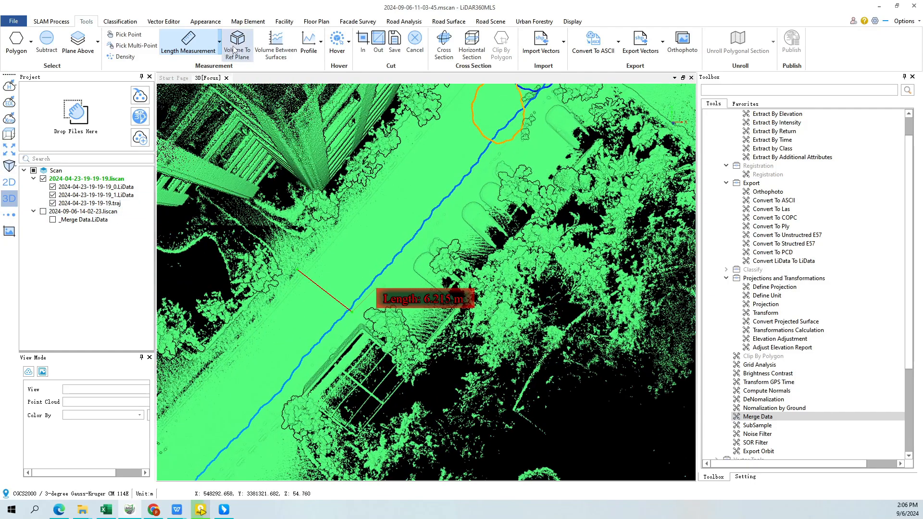
pyautogui.moveTo(529, 255); pyautogui.dragTo(535, 250)
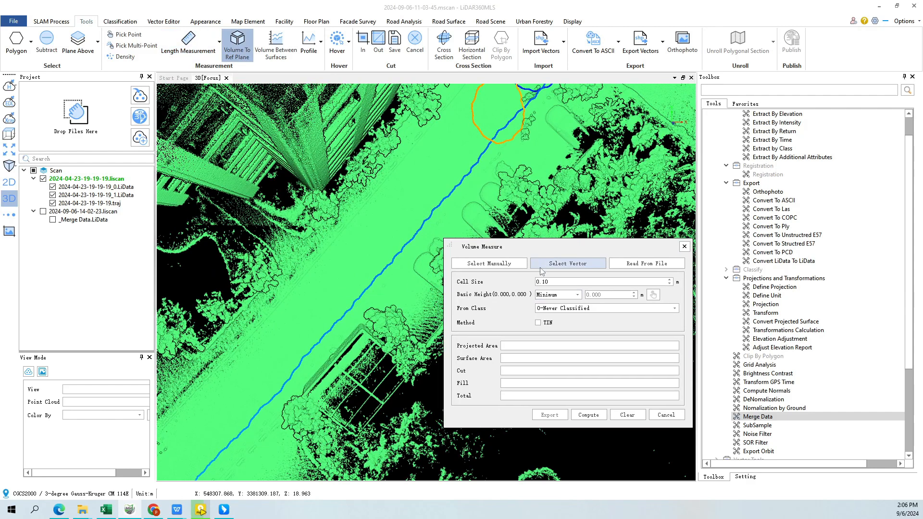
pyautogui.click(498, 263)
pyautogui.click(367, 245)
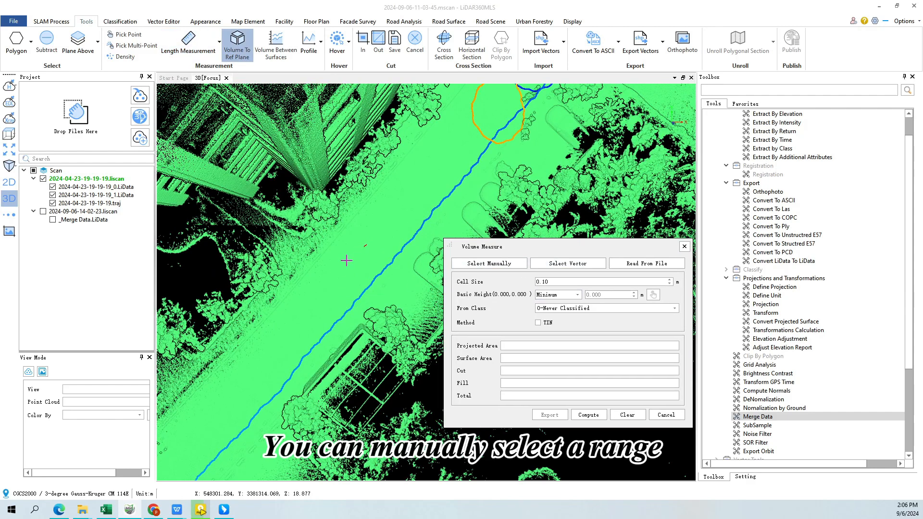
pyautogui.rightClick(371, 275)
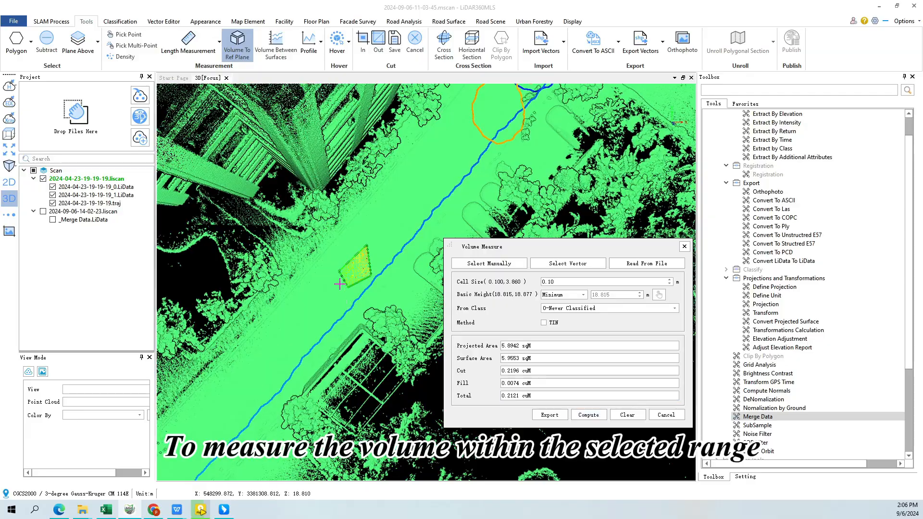
# Examine the coloured volume area on the road from close up and from an oblique angle, and close the volume measurement
pyautogui.scroll(4, 361, 288)
pyautogui.moveTo(360, 288); pyautogui.dragTo(350, 251)
pyautogui.scroll(3, 306, 218)
pyautogui.moveTo(305, 219); pyautogui.dragTo(331, 254, button='middle')
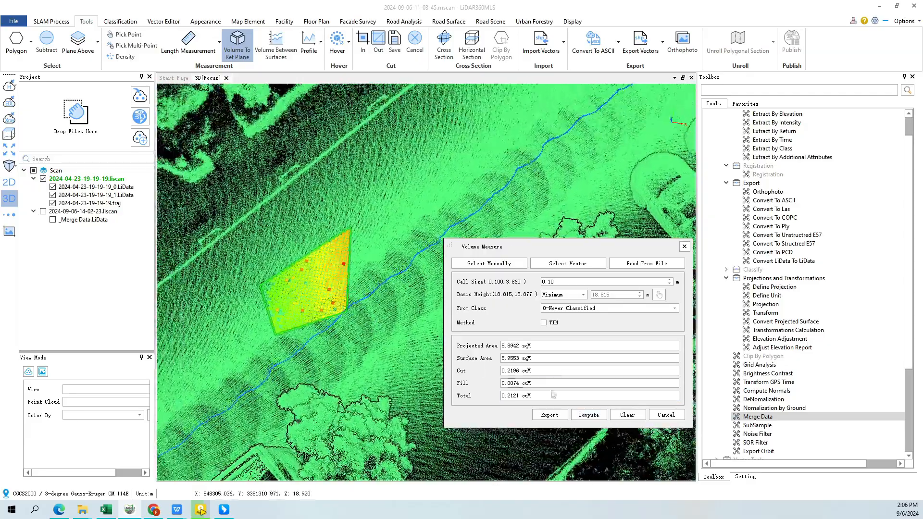
pyautogui.moveTo(239, 364); pyautogui.dragTo(314, 300)
pyautogui.scroll(3, 278, 315)
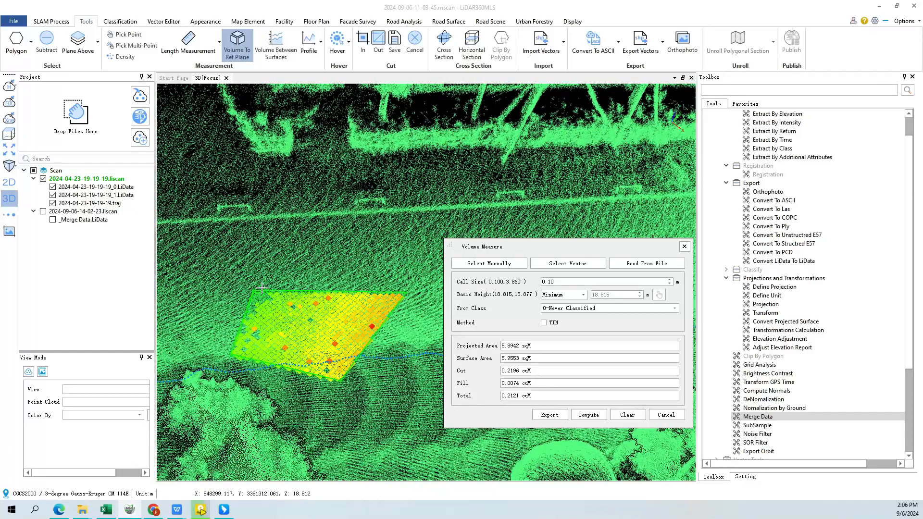
pyautogui.click(684, 247)
pyautogui.scroll(3, 427, 289)
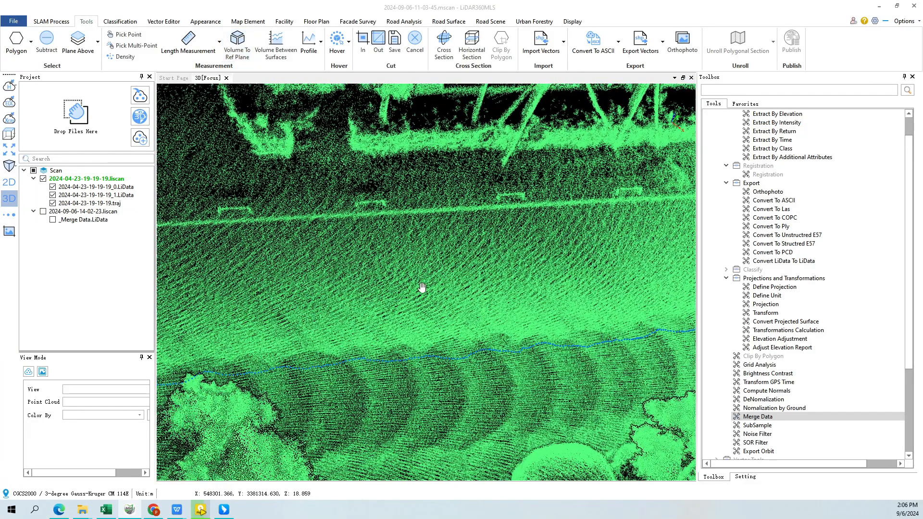
# Display the original point cloud by intensity and open the profile view
pyautogui.click(13, 104)
pyautogui.click(43, 93)
pyautogui.click(381, 288)
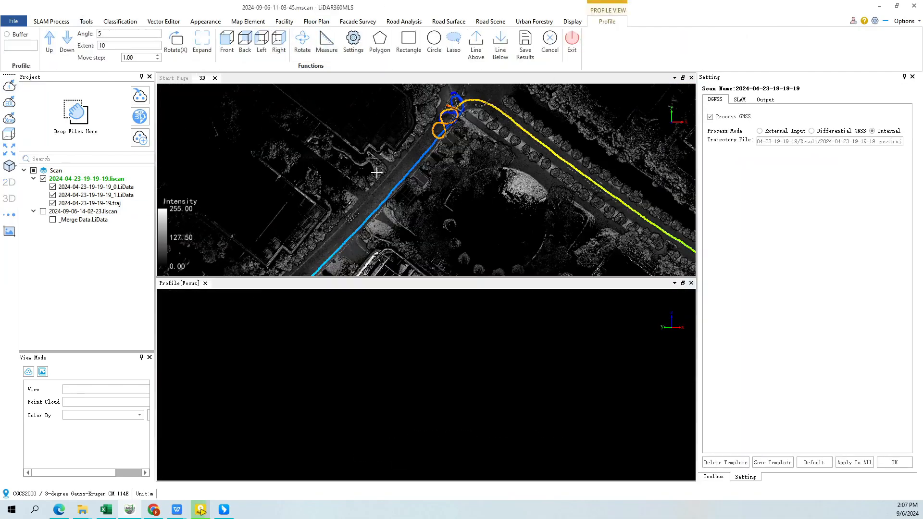
# Draw a profile section across the road with a buffer of about 0.398 and inspect the thickness of the point cloud
pyautogui.click(295, 160)
pyautogui.doubleClick(398, 248)
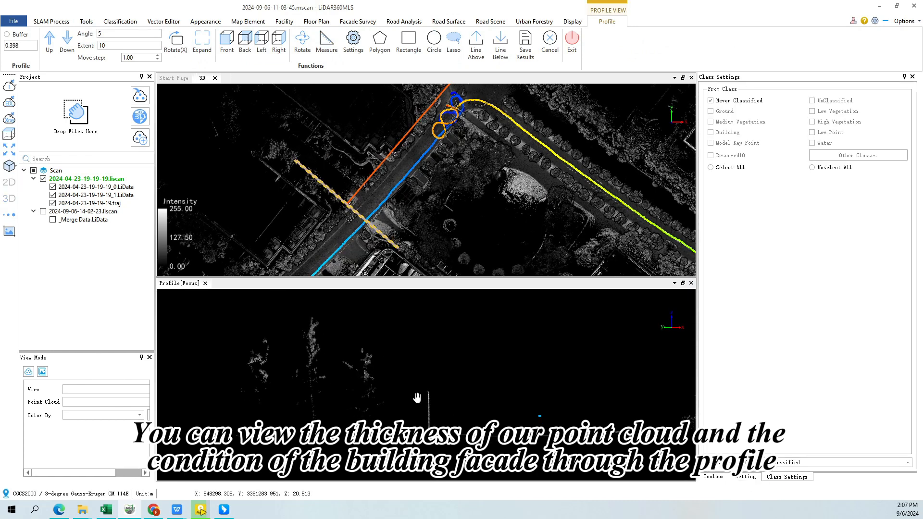
pyautogui.scroll(5, 439, 402)
pyautogui.moveTo(417, 398)
pyautogui.mouseDown()
pyautogui.moveTo(348, 364)
pyautogui.moveTo(404, 400)
pyautogui.mouseUp()
pyautogui.scroll(5, 401, 395)
pyautogui.moveTo(358, 204); pyautogui.dragTo(375, 168, button='middle')
pyautogui.scroll(1, 375, 168)
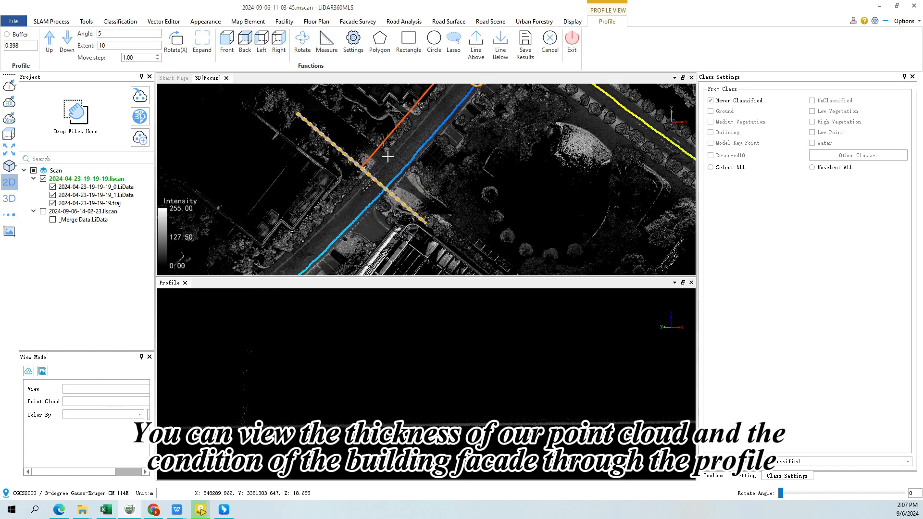
# Draw a profile section along the building facade with a buffer of about 1.367, inspect the facade, and exit the profile view
pyautogui.click(340, 166)
pyautogui.click(283, 247)
pyautogui.click(278, 245)
pyautogui.scroll(5, 364, 336)
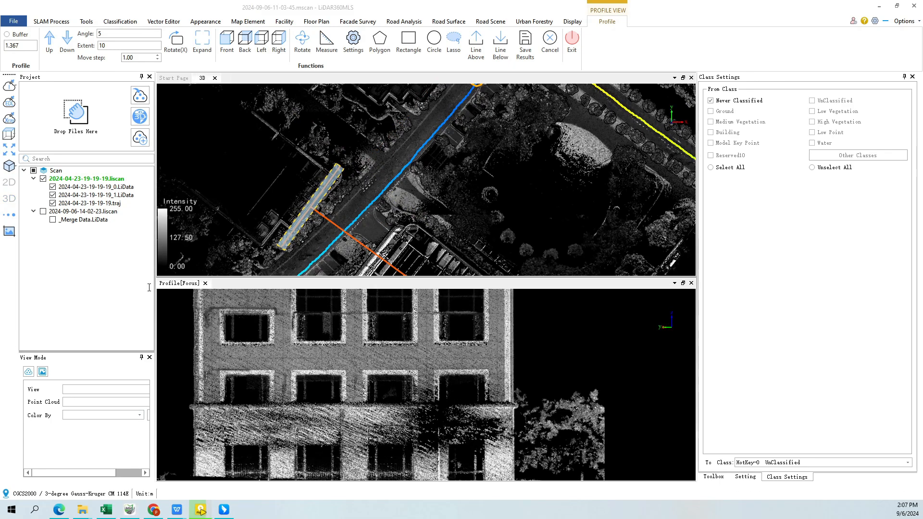
pyautogui.click(570, 43)
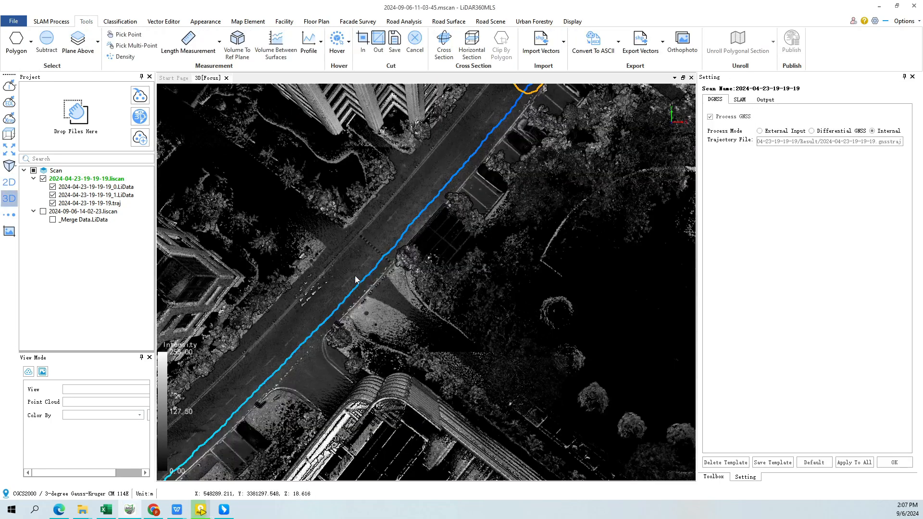
# Select a polygonal area of the road point cloud just beyond the dashed line crossing the road
pyautogui.scroll(3, 346, 284)
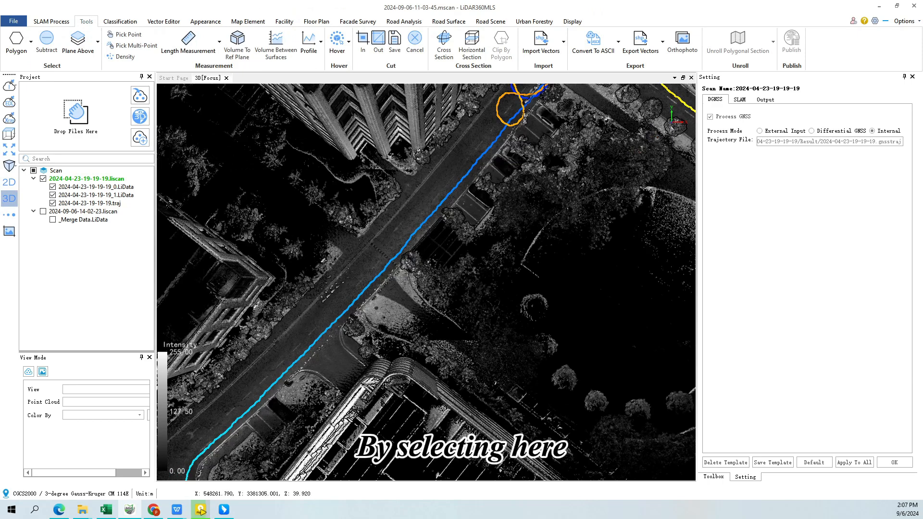
pyautogui.click(21, 38)
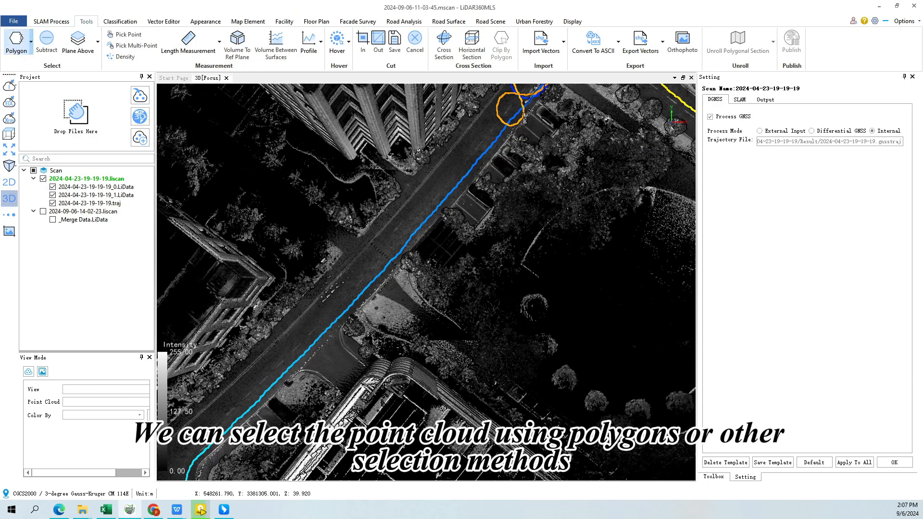
pyautogui.scroll(2, 368, 251)
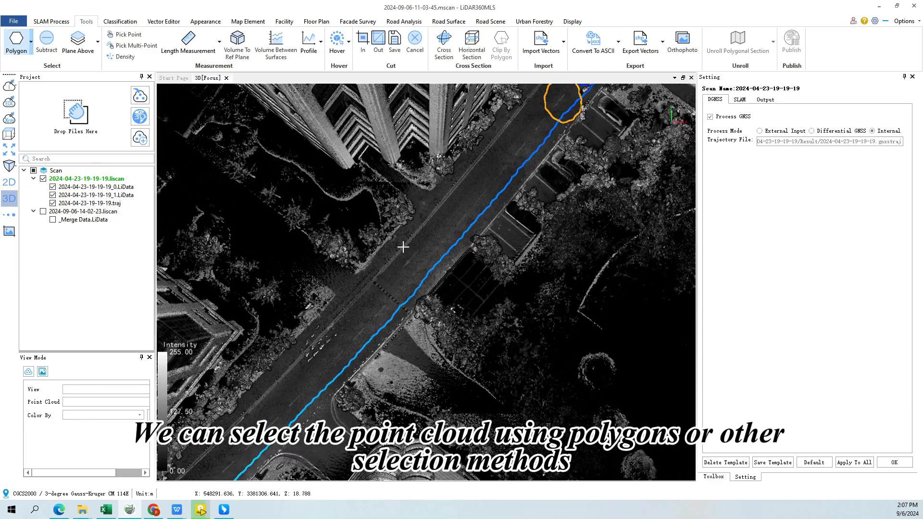
pyautogui.click(413, 224)
pyautogui.click(378, 271)
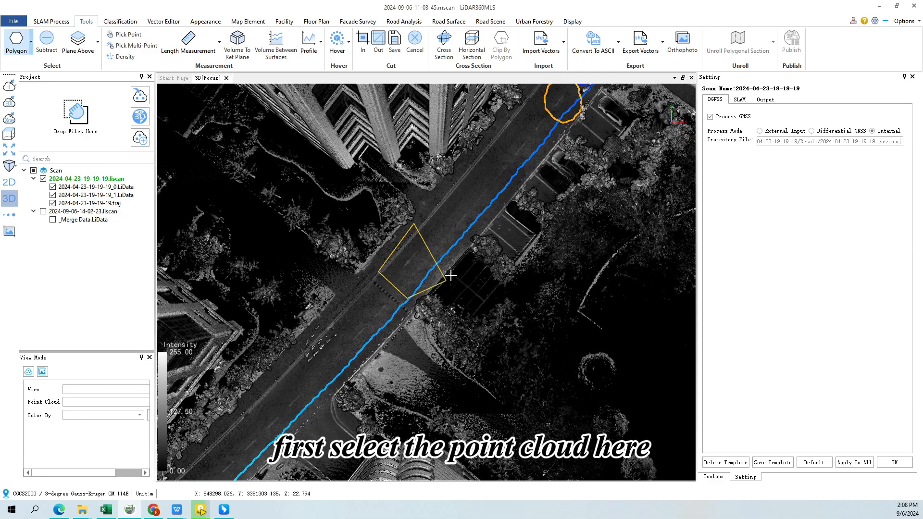
pyautogui.scroll(2, 424, 278)
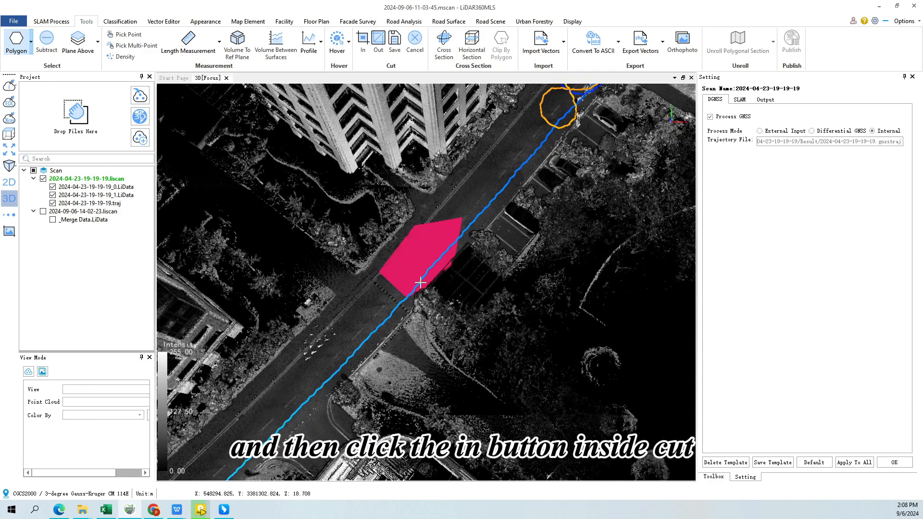
# Clip the point cloud to keep only the selected road area, and cancel the clipping to restore the full cloud
pyautogui.click(362, 39)
pyautogui.scroll(5, 428, 218)
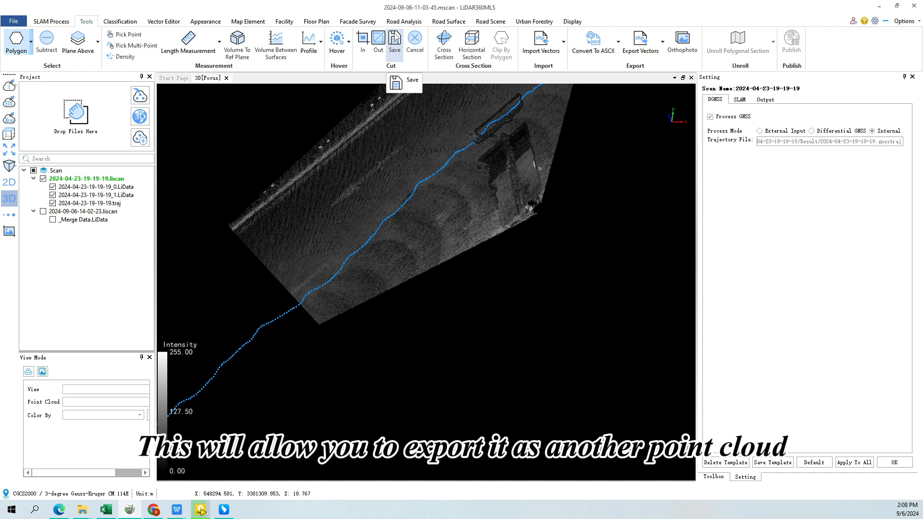
pyautogui.scroll(-2, 402, 156)
pyautogui.moveTo(401, 187); pyautogui.dragTo(393, 236, button='middle')
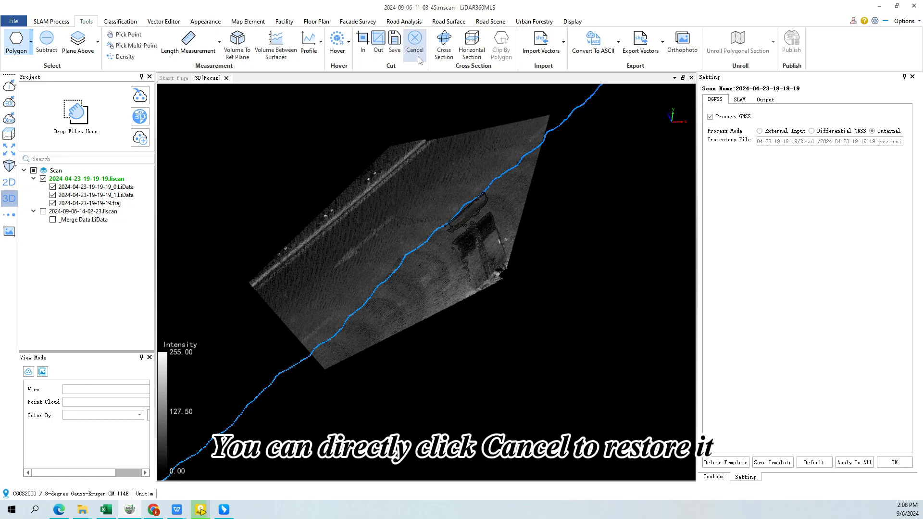
pyautogui.click(415, 50)
# Select a larger polygonal area across the road, covering the dashed crossing line and the tree beside the parking bays
pyautogui.scroll(3, 434, 131)
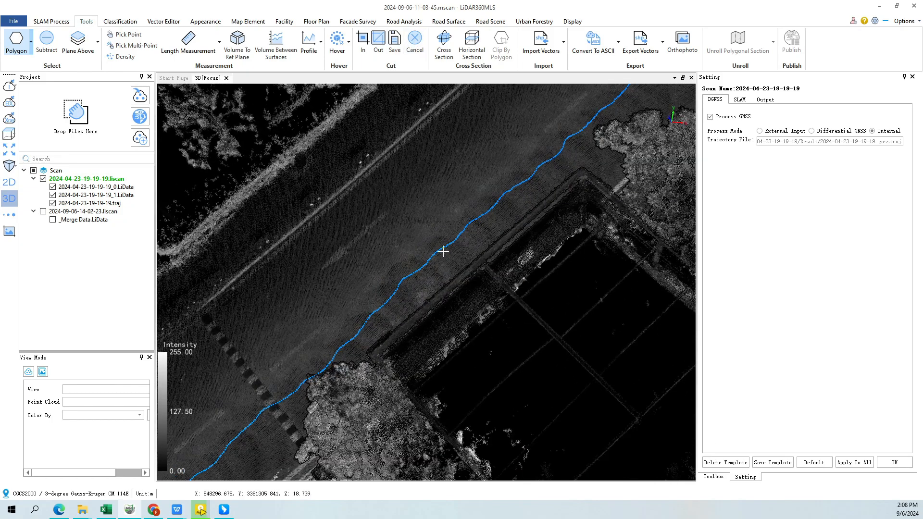
pyautogui.scroll(-2, 443, 251)
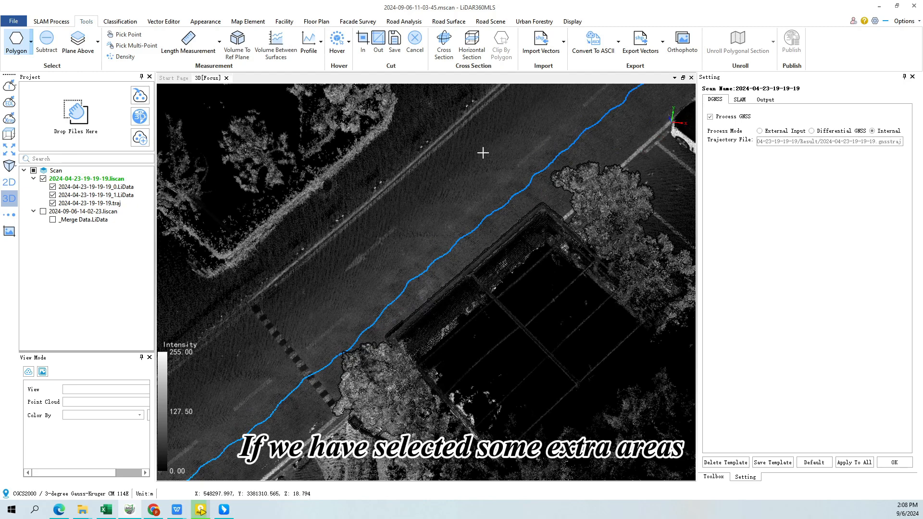
pyautogui.moveTo(276, 253); pyautogui.dragTo(303, 235, button='middle')
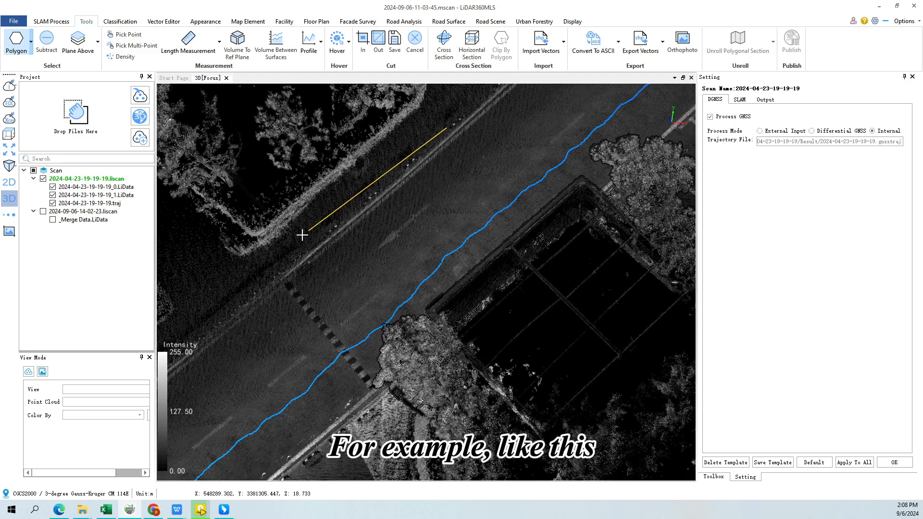
pyautogui.click(250, 400)
pyautogui.click(338, 449)
pyautogui.click(531, 290)
pyautogui.doubleClick(548, 173)
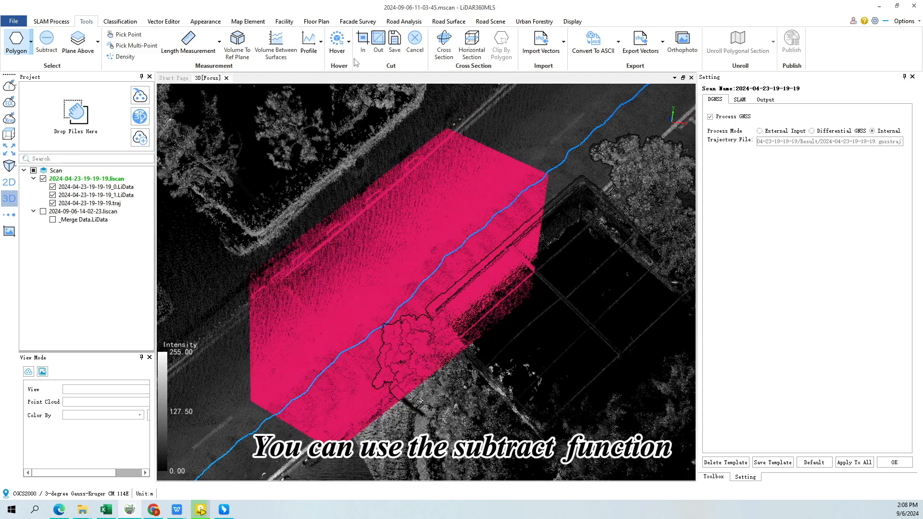
# Subtract a polygonal part from the north-eastern end of the road selection
pyautogui.click(47, 42)
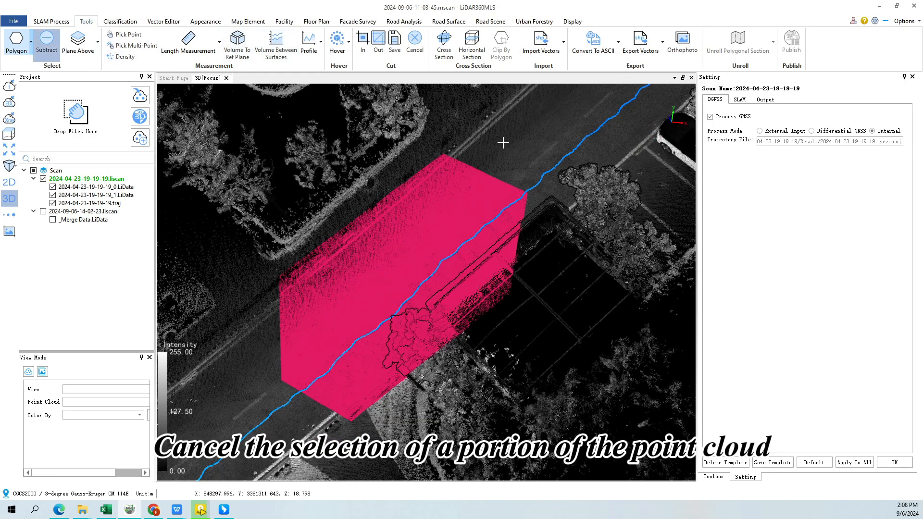
pyautogui.click(424, 212)
pyautogui.click(449, 262)
pyautogui.doubleClick(597, 340)
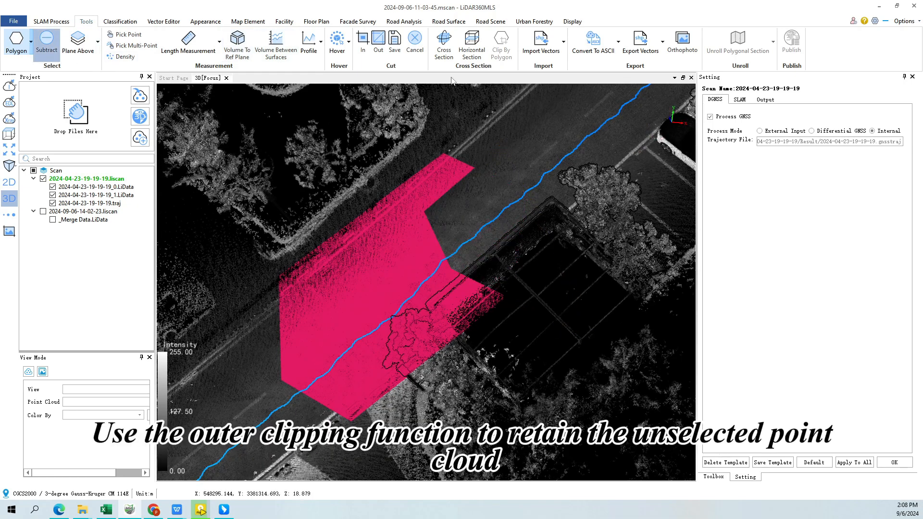
# Remove the selected road area with outer clipping, and cancel the clipping to restore the full cloud
pyautogui.moveTo(430, 212); pyautogui.dragTo(427, 271)
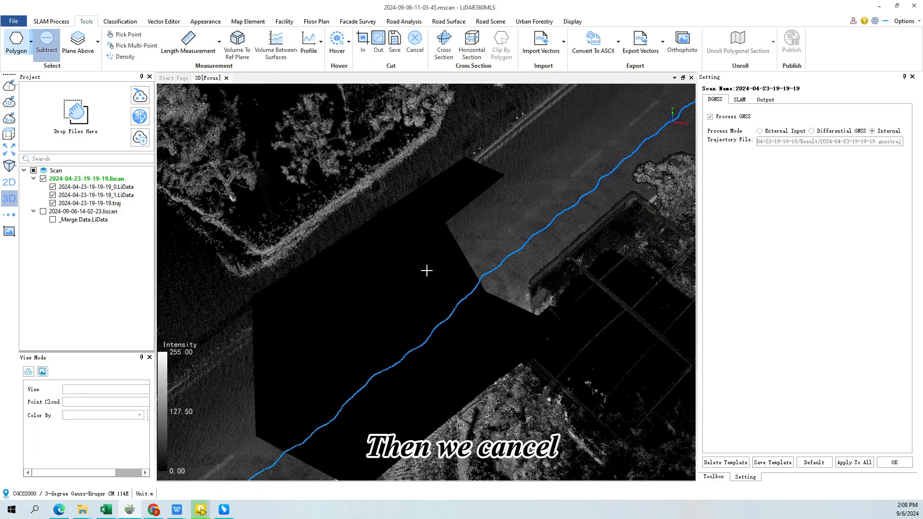
pyautogui.click(414, 38)
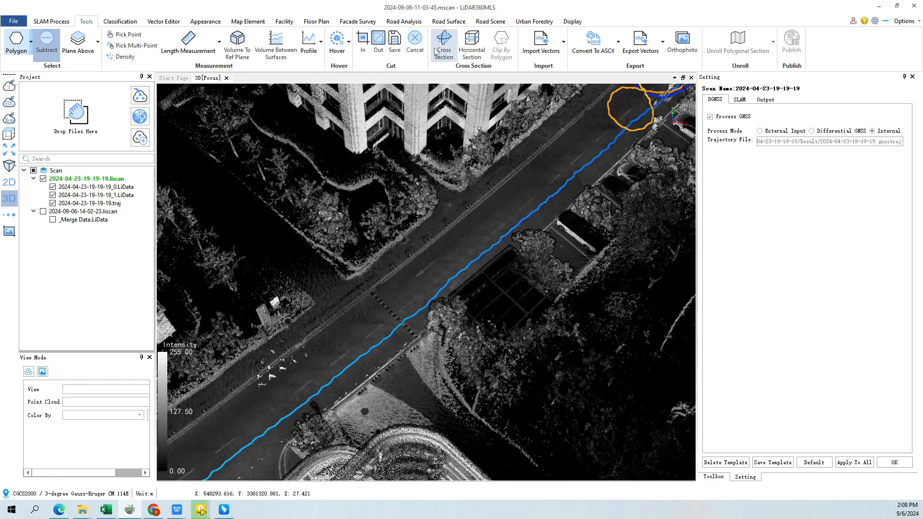
# Start a cross section and resize its bounding box to Xmin 548187.58 and Ymax 3381428.69, with its top lowered to Zmax 21.51
pyautogui.click(442, 42)
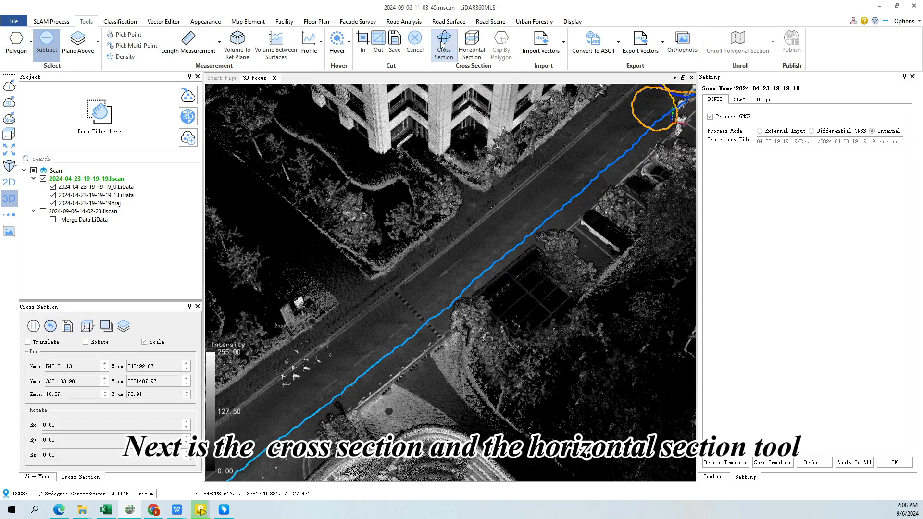
pyautogui.scroll(-5, 457, 216)
pyautogui.scroll(-5, 456, 216)
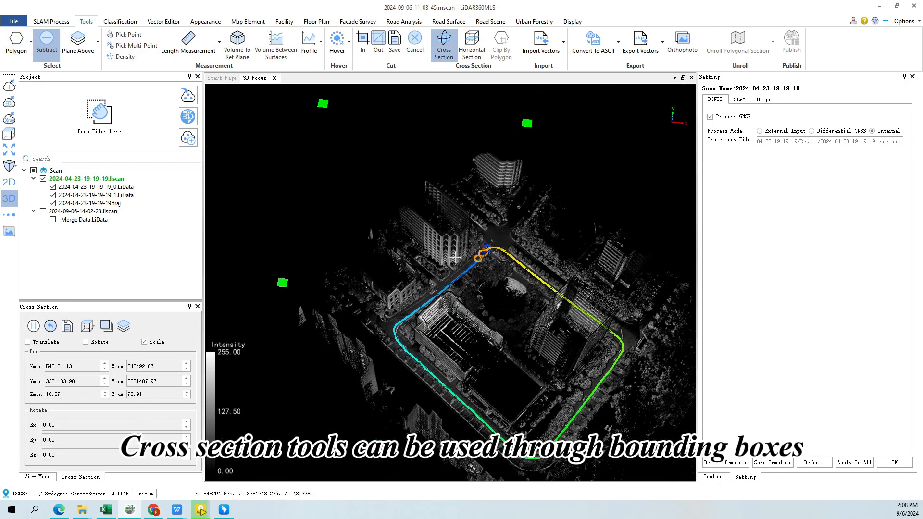
pyautogui.moveTo(363, 163)
pyautogui.mouseDown()
pyautogui.moveTo(395, 200)
pyautogui.moveTo(370, 147)
pyautogui.mouseUp()
pyautogui.scroll(-4, 502, 249)
pyautogui.moveTo(502, 249); pyautogui.dragTo(454, 192)
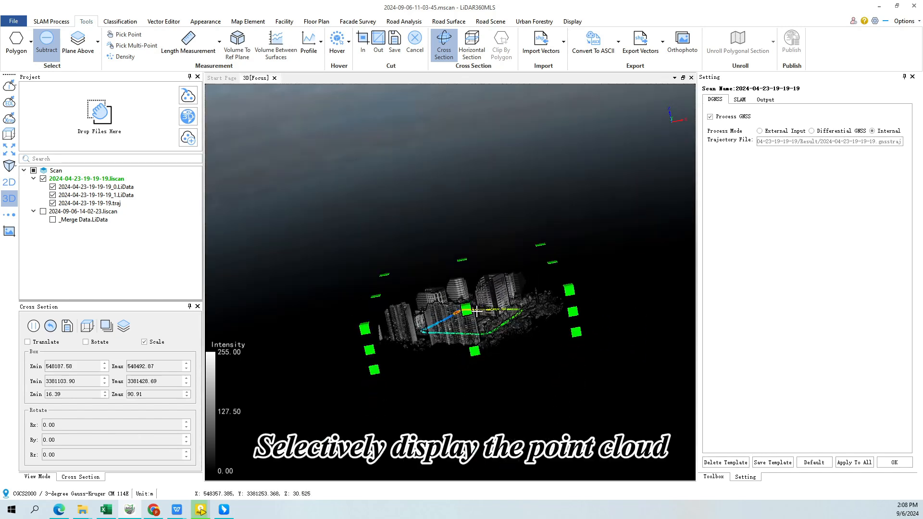
pyautogui.moveTo(473, 310); pyautogui.dragTo(483, 350)
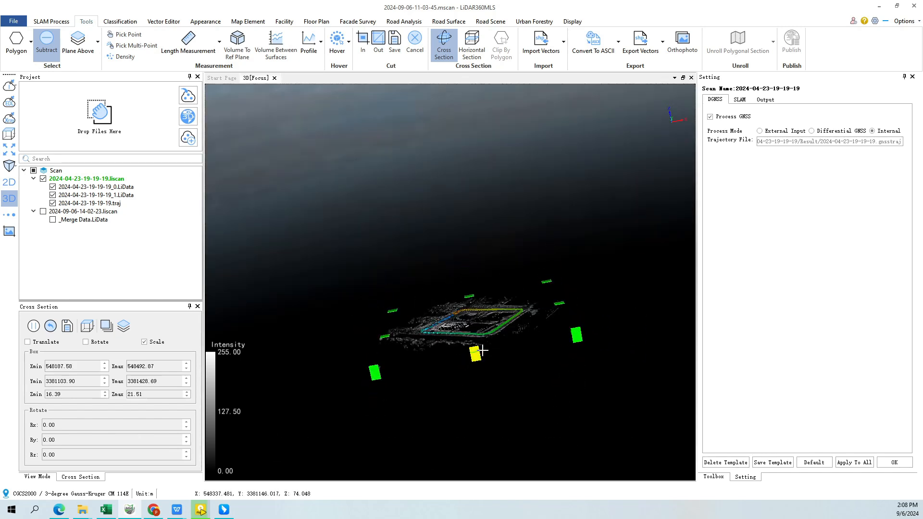
# Examine the height-filtered point cloud at the road junction and along the lane markings from close up
pyautogui.scroll(4, 479, 332)
pyautogui.scroll(8, 495, 399)
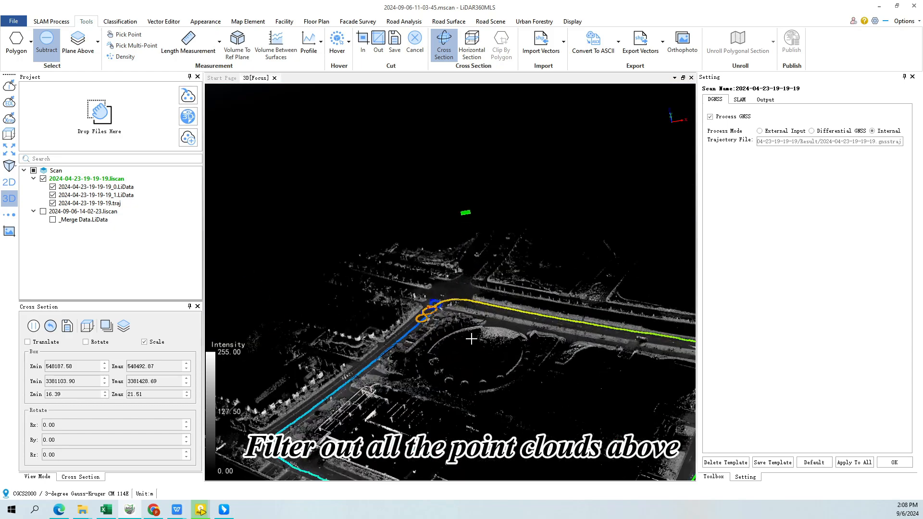
pyautogui.scroll(8, 449, 313)
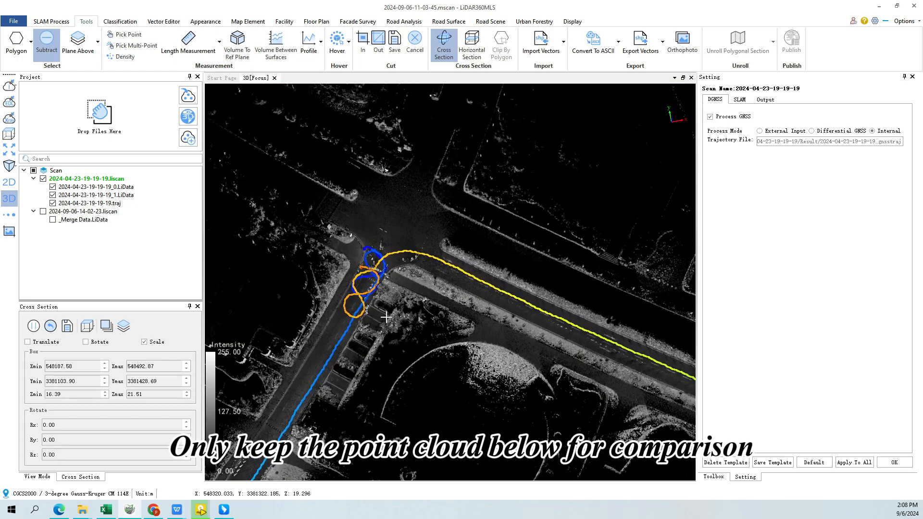
pyautogui.scroll(8, 401, 331)
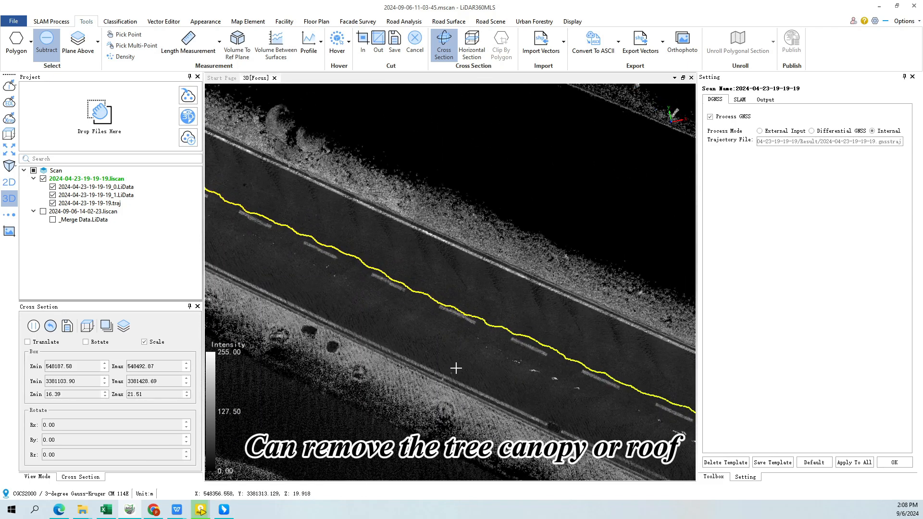
pyautogui.scroll(3, 455, 368)
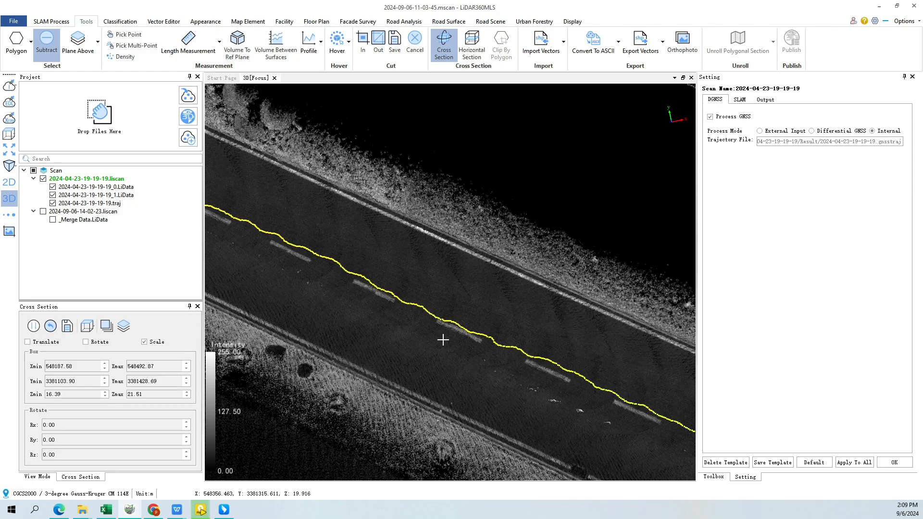
pyautogui.scroll(-8, 443, 339)
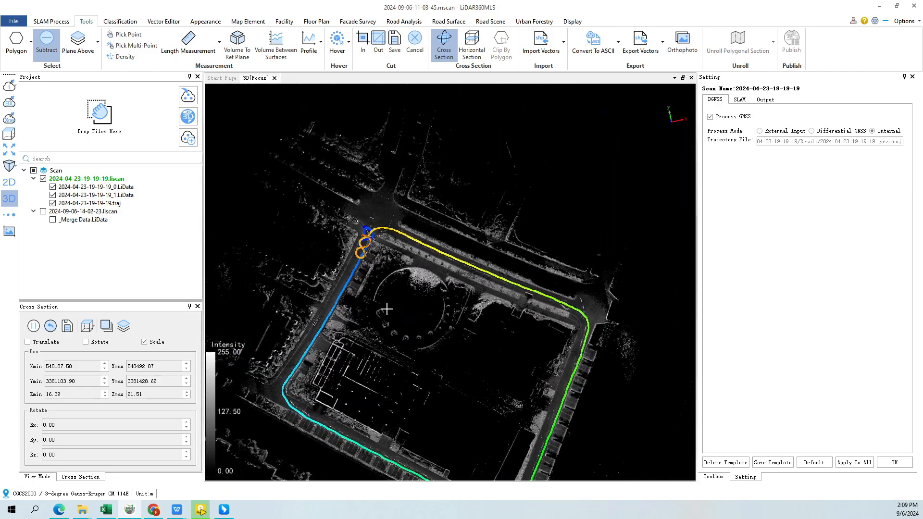
# View a horizontal section of the point cloud at a height of 63.04, and close the horizontal section tool
pyautogui.click(471, 45)
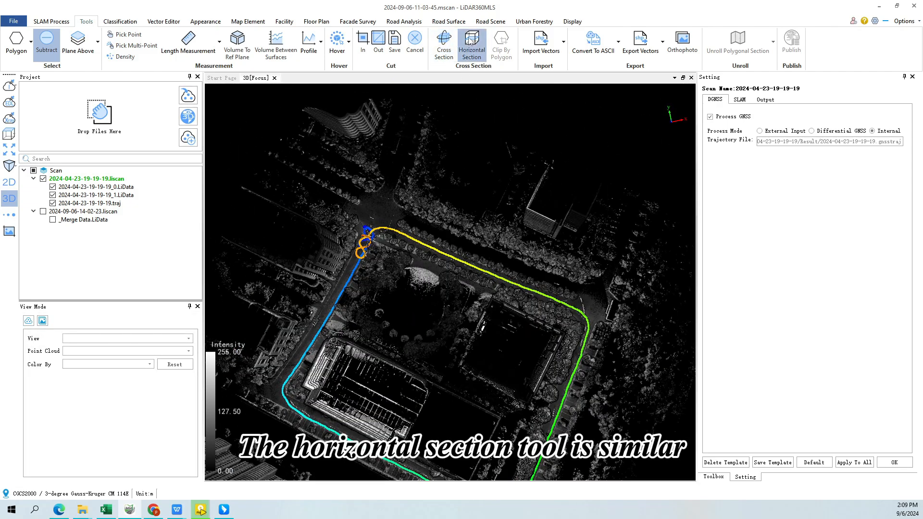
pyautogui.scroll(-2, 471, 276)
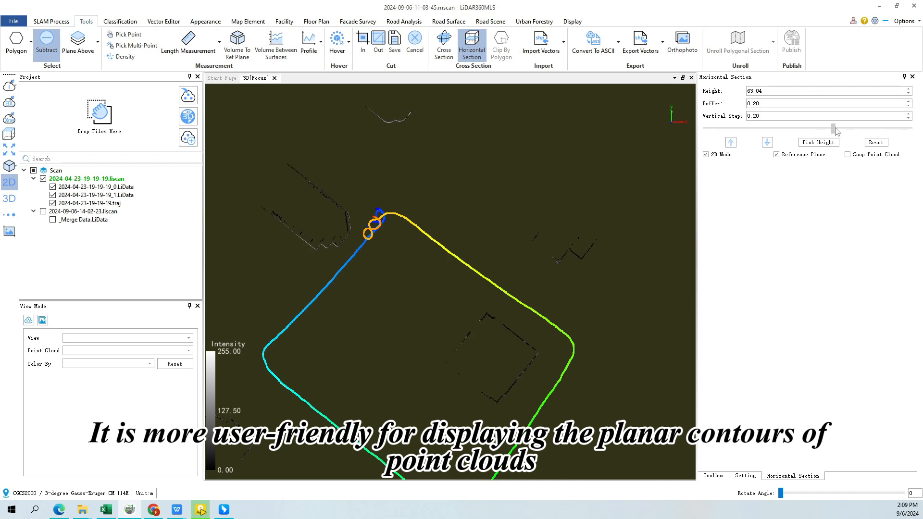
pyautogui.click(477, 50)
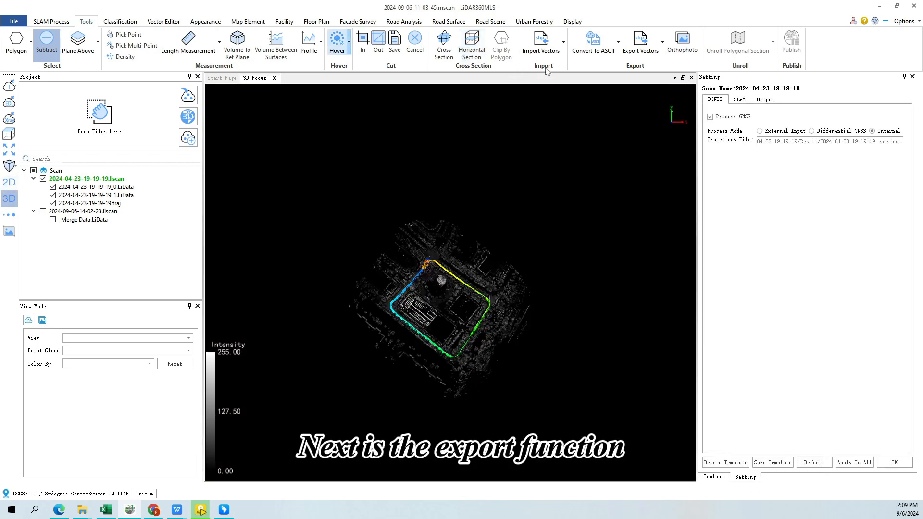
# Open the list of available point cloud conversion formats for export
pyautogui.click(663, 47)
pyautogui.click(617, 44)
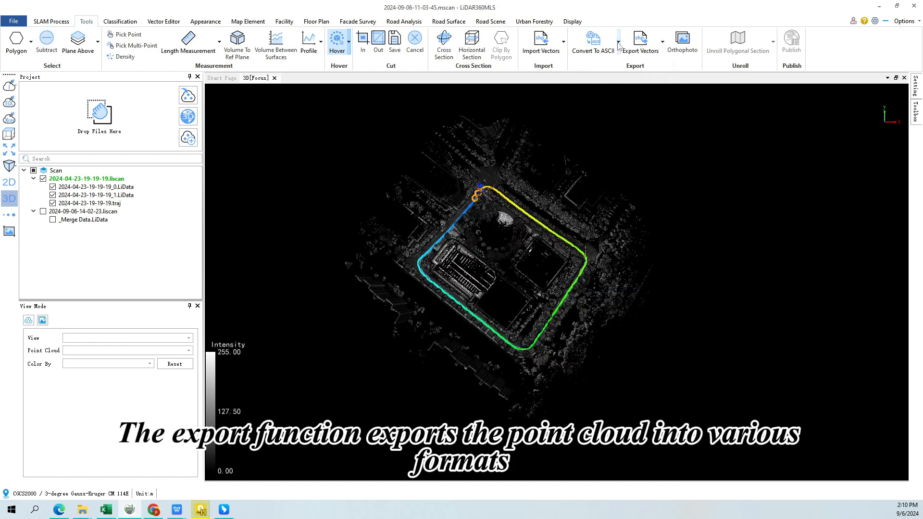
pyautogui.click(618, 45)
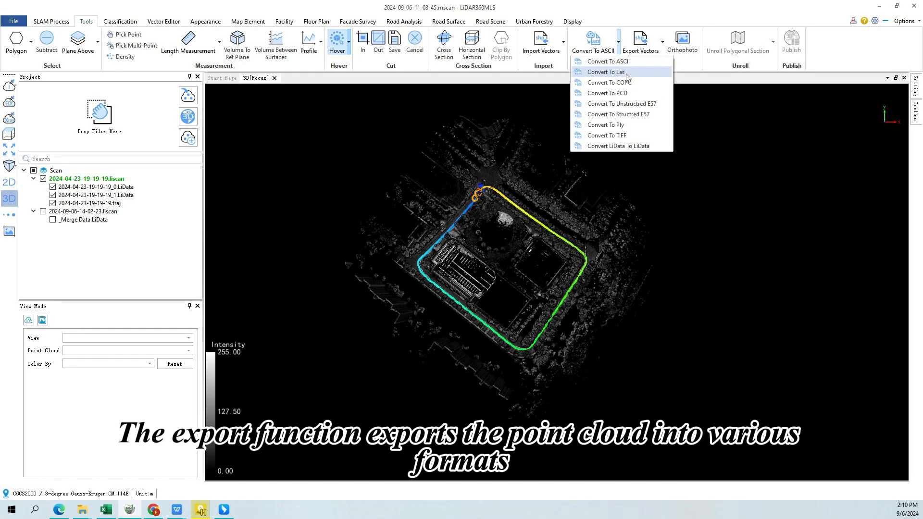